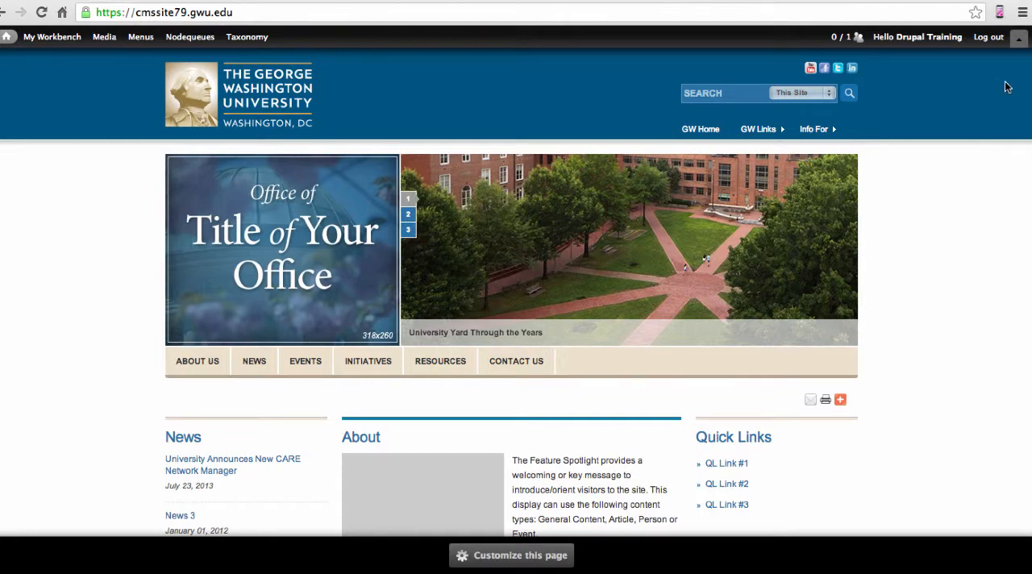
Start a new Content Set from the content type list and choose the sub-type All Purpose Sidebar - Rotating
left_click(1017, 40)
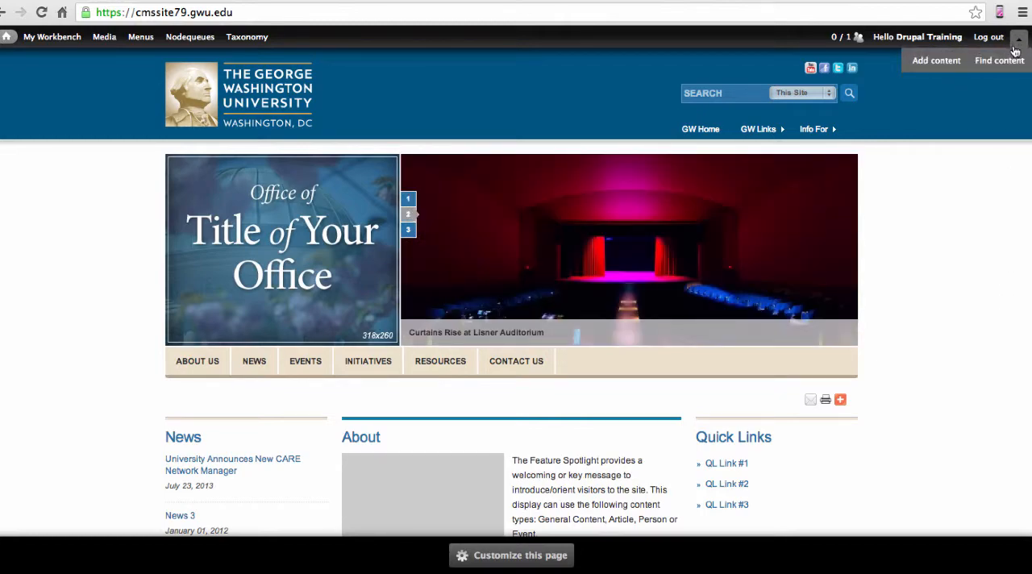
left_click(940, 65)
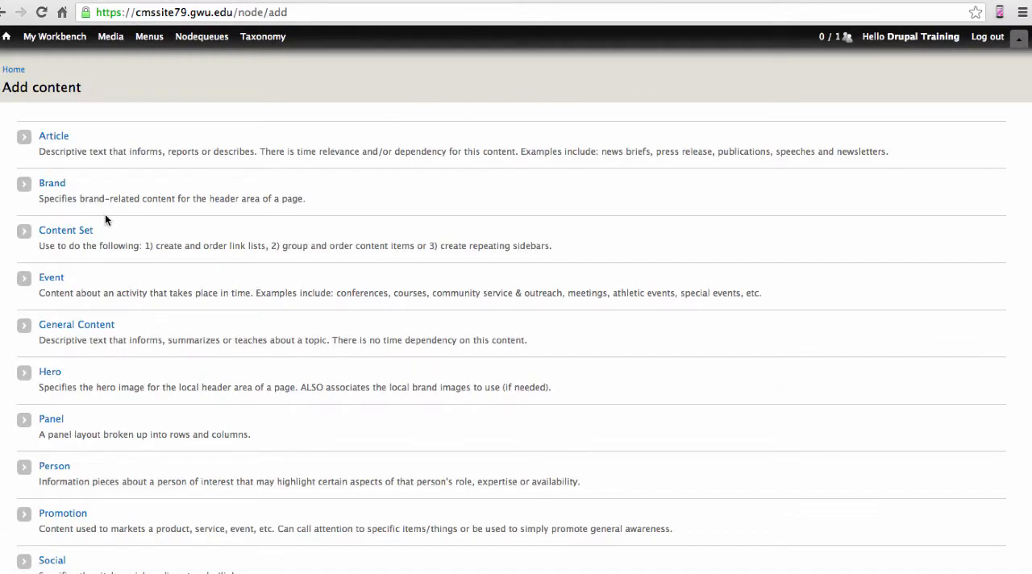
left_click(80, 233)
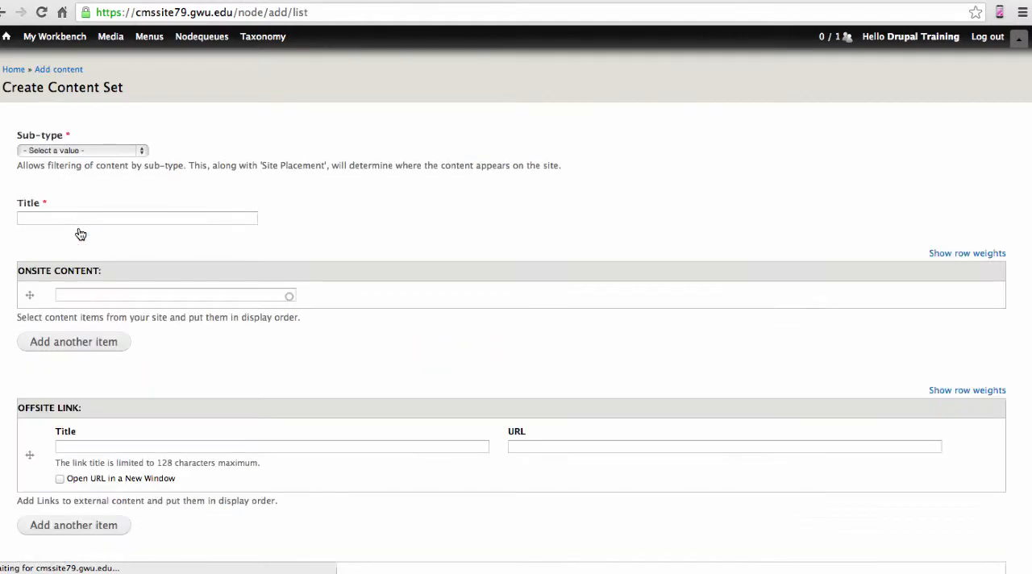
left_click(144, 153)
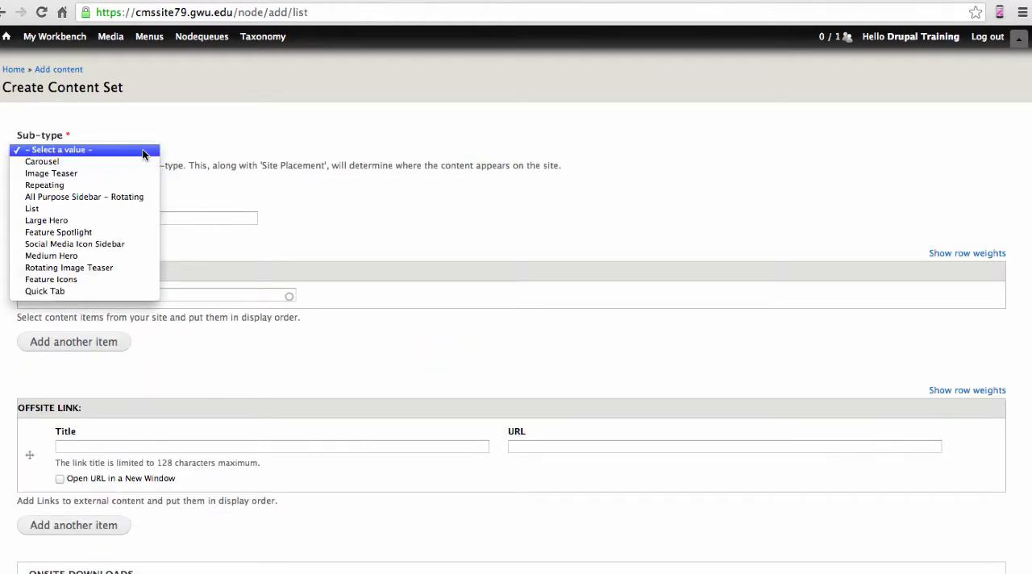
left_click(151, 197)
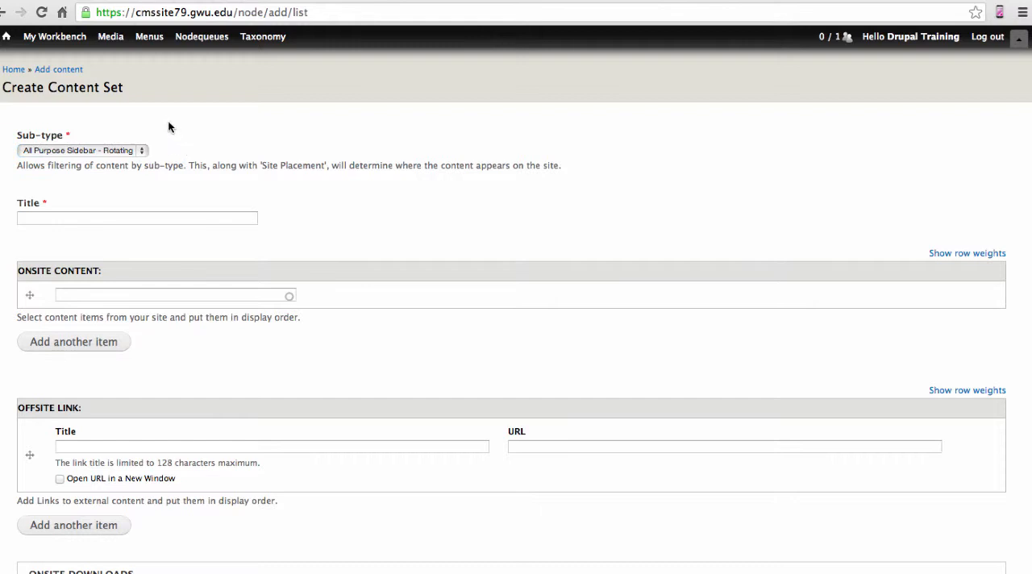
Open a fresh Content Set form through the workbench and set its sub-type to All Purpose Sidebar - Rotating
mouse_move(65, 48)
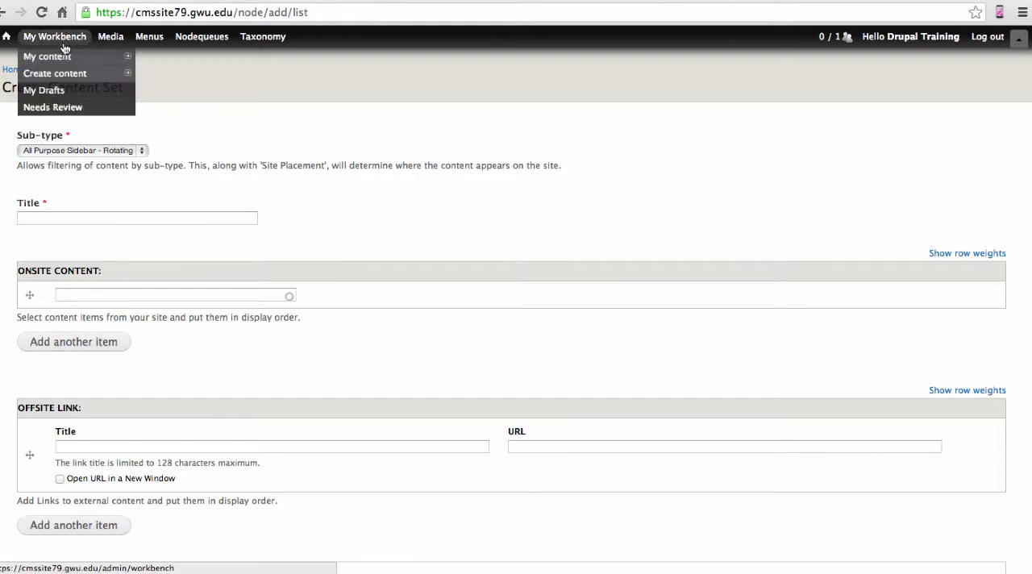
mouse_move(93, 81)
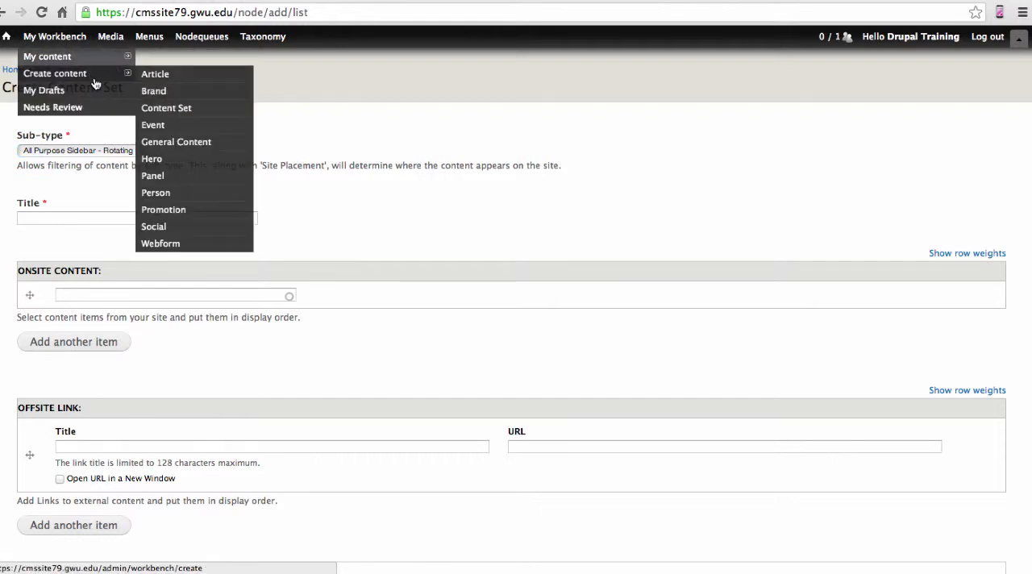
left_click(225, 116)
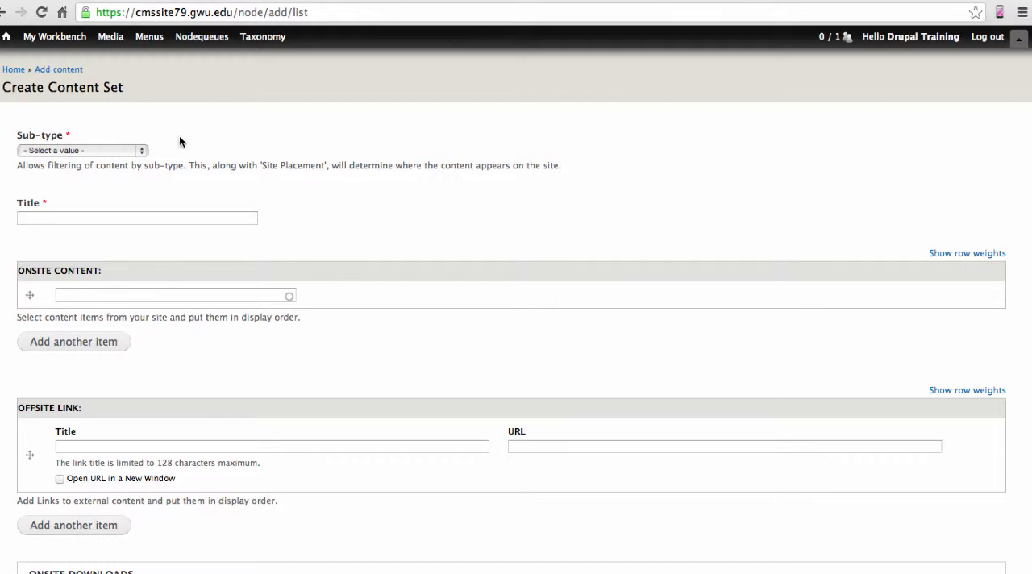
left_click(144, 150)
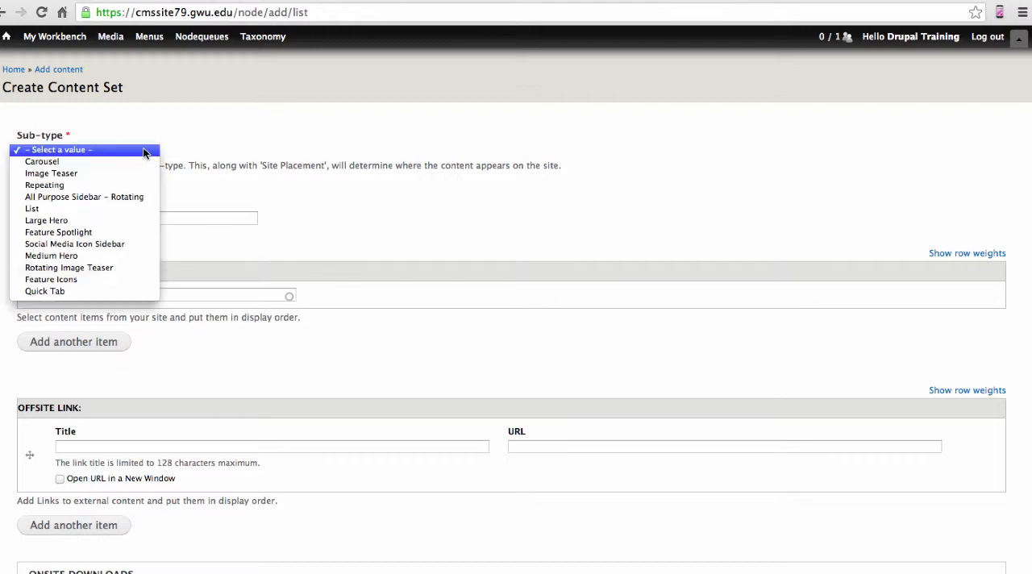
left_click(150, 196)
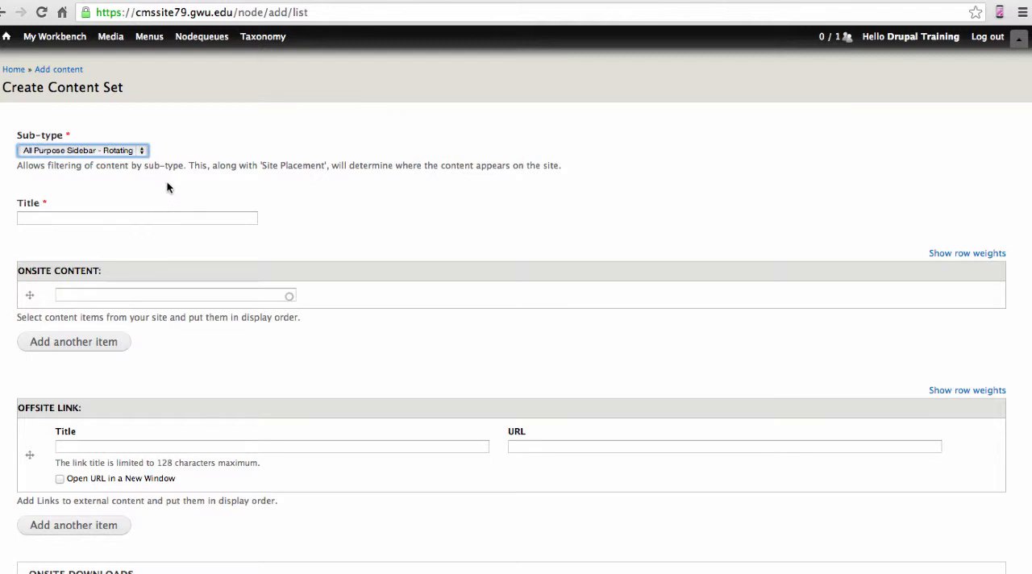
left_click(167, 187)
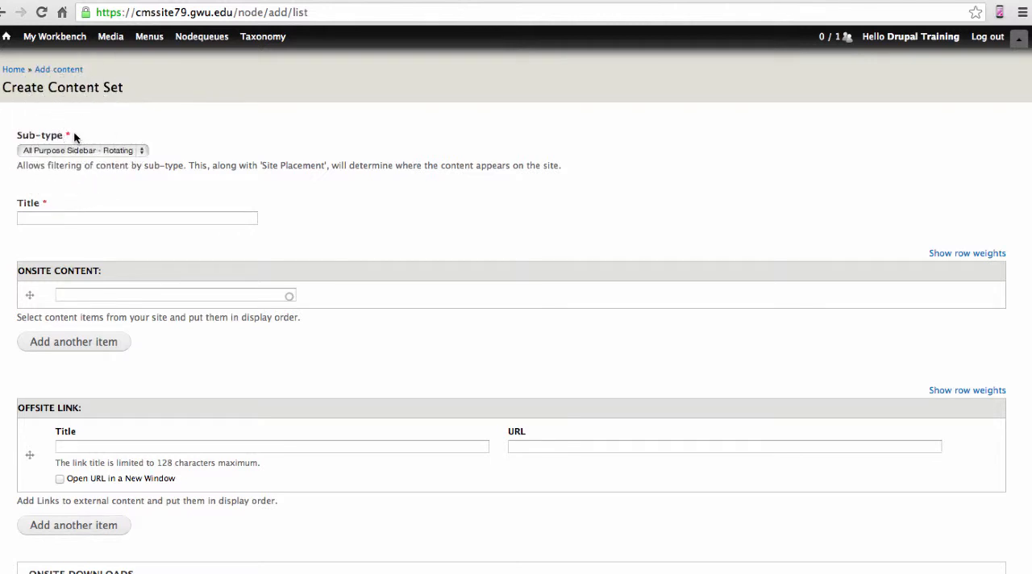
Title the content set "My Rotating Sidebar"
left_click(79, 216)
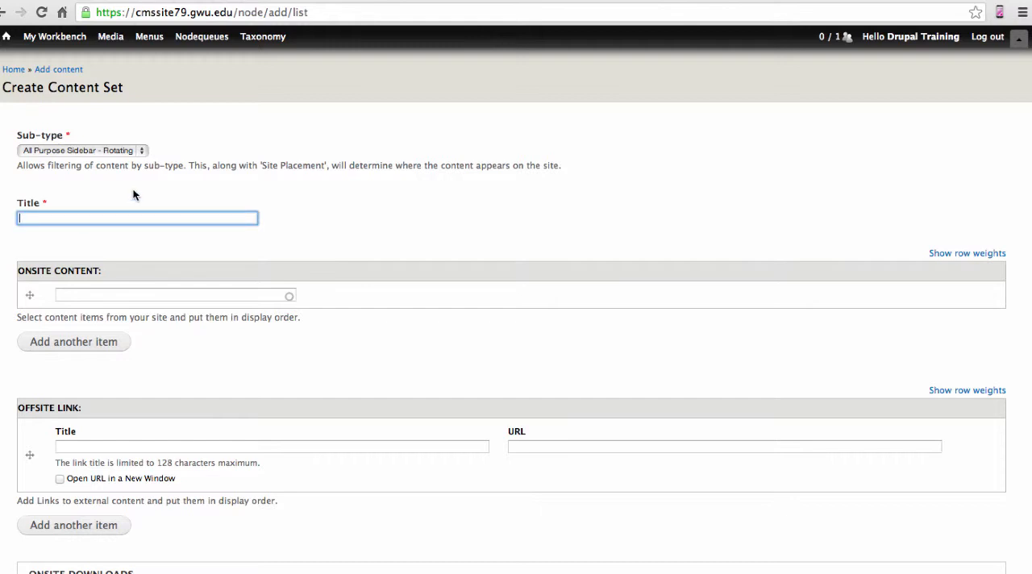
type("My Rotating")
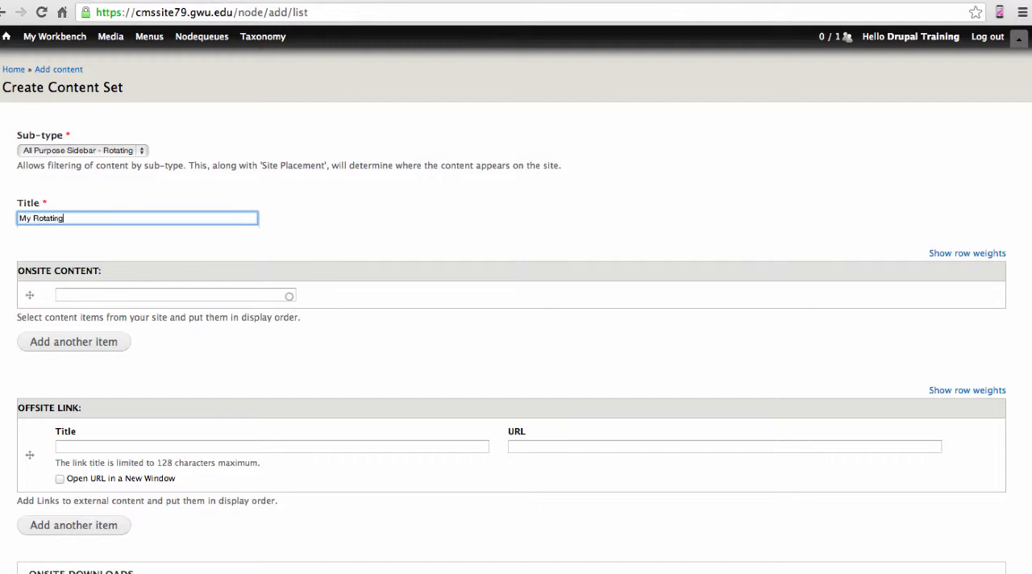
type(" Sidebar")
left_click(115, 199)
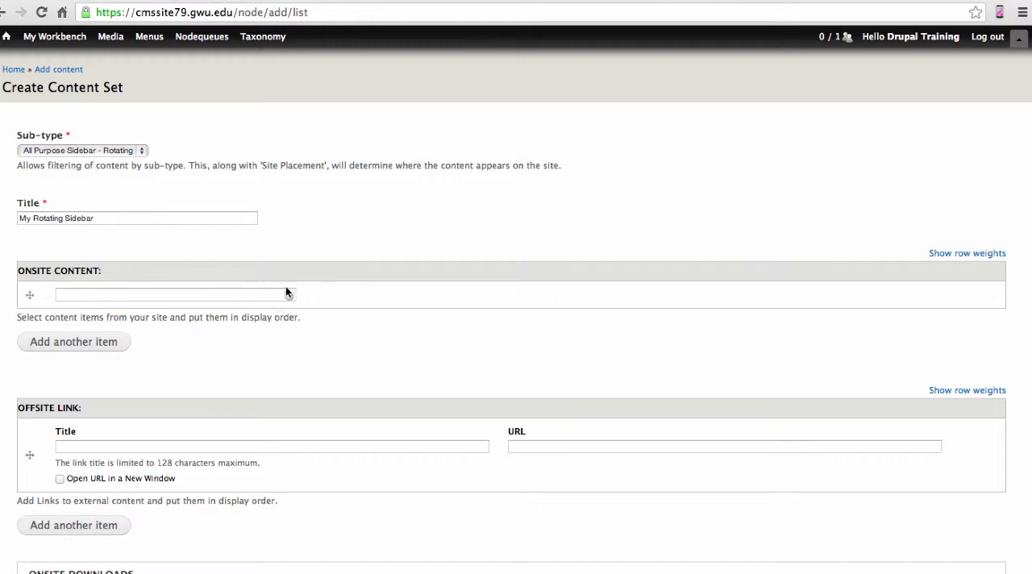
Add the existing About and Initiatives pages, in that order, as the content set's onsite content items
left_click(234, 295)
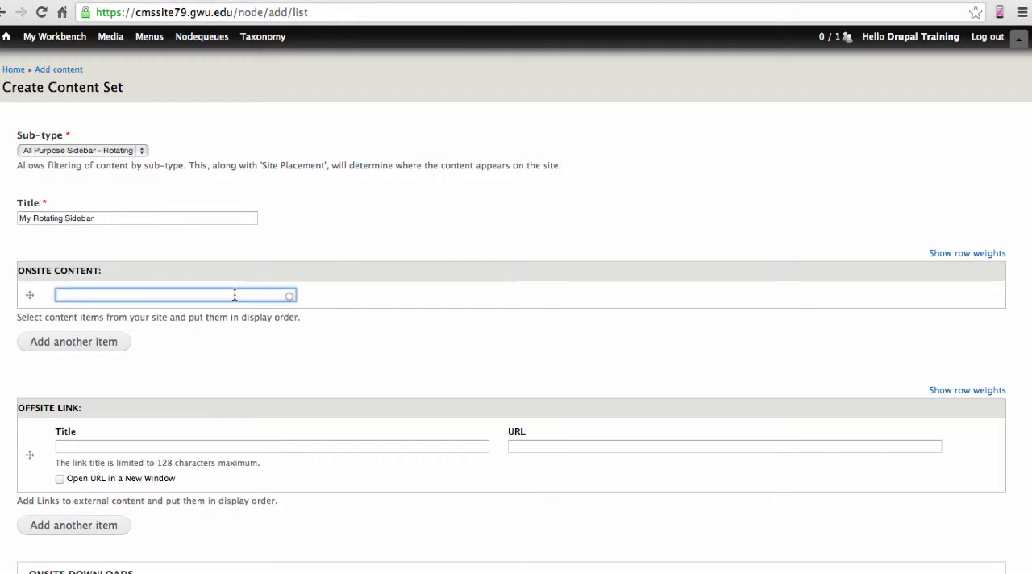
type("About")
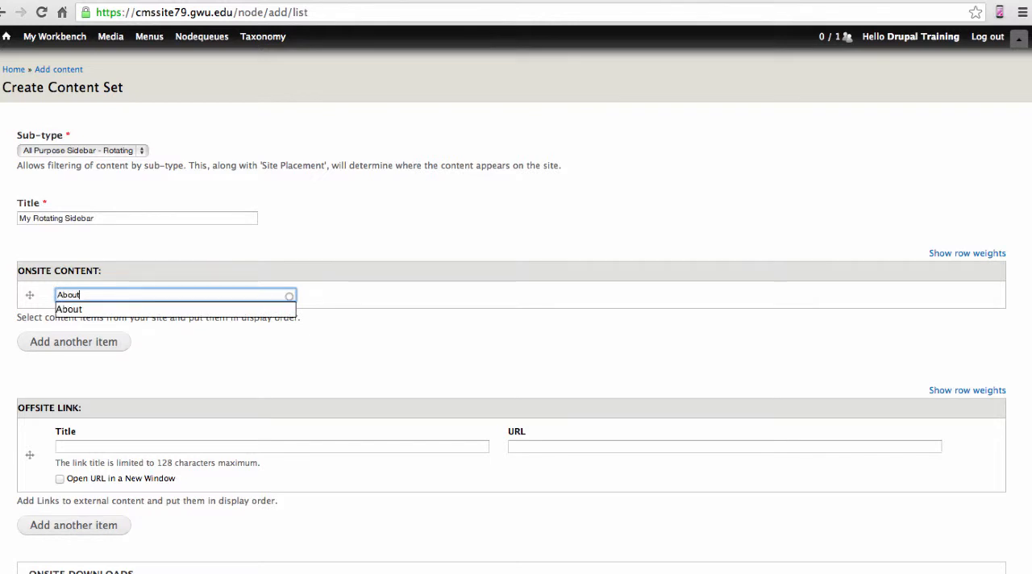
left_click(176, 310)
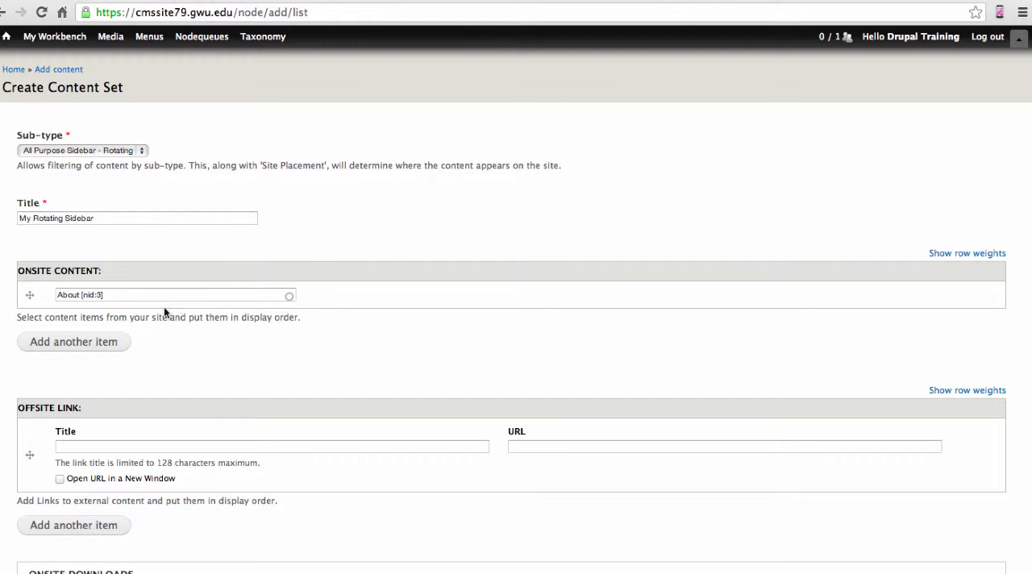
left_click(101, 341)
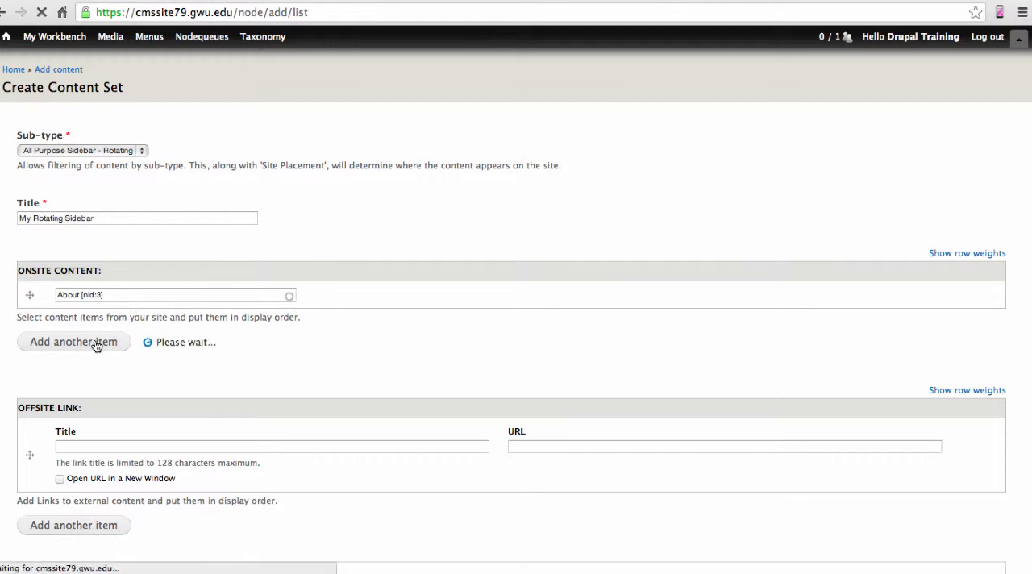
left_click(118, 320)
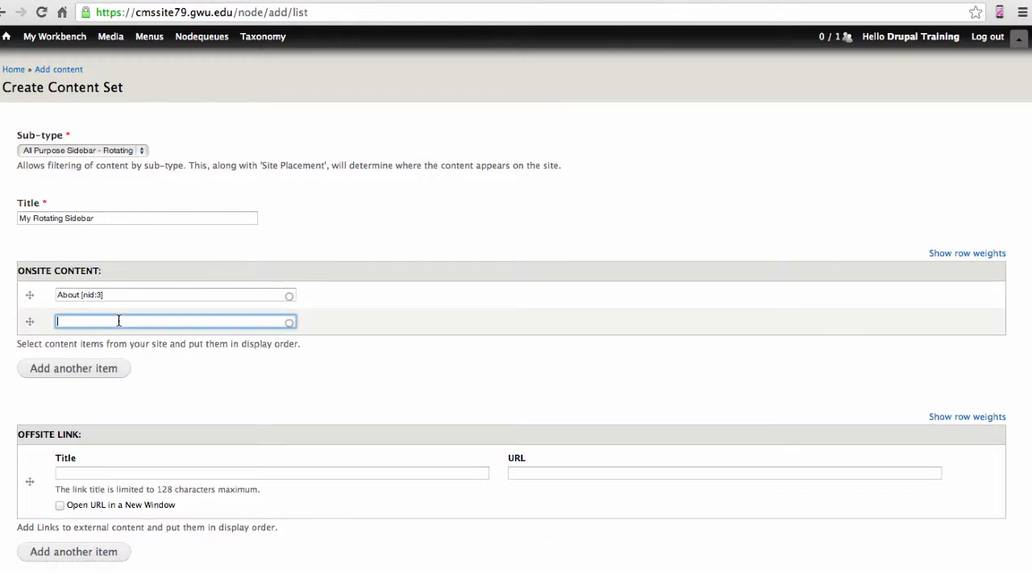
type("Initi")
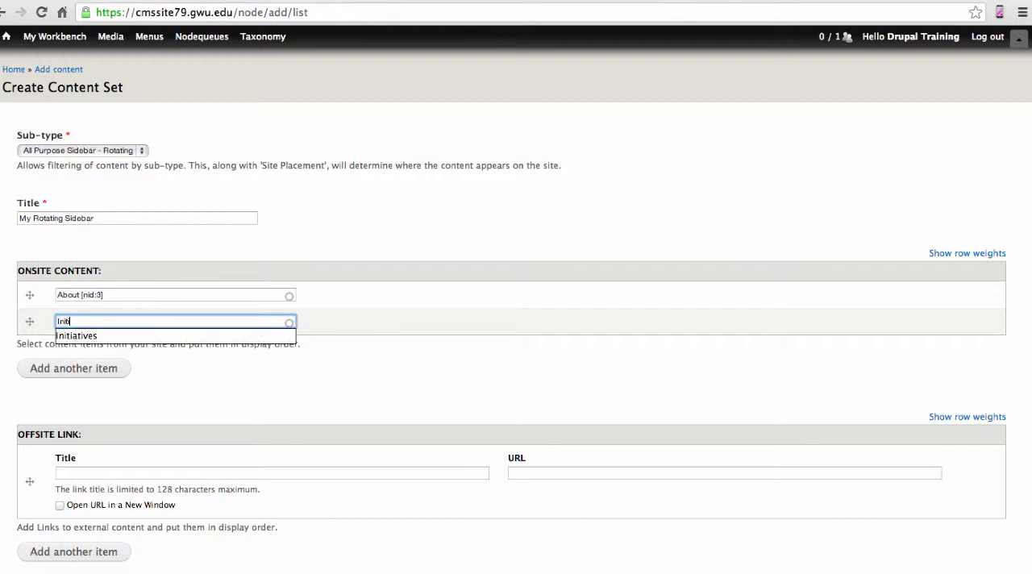
left_click(100, 336)
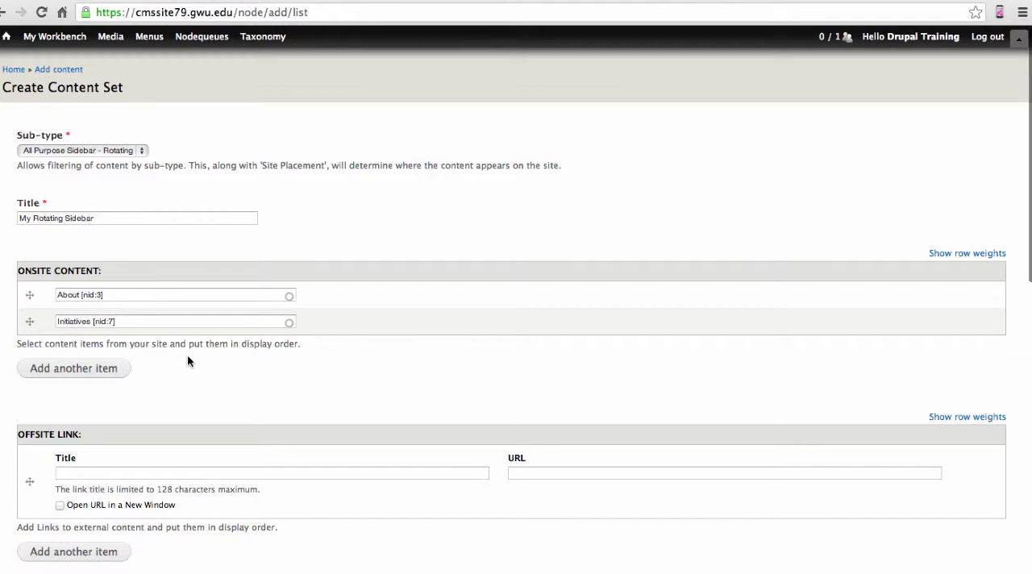
Set the content set's site placement to Home
scroll(188, 360, "down", 5)
scroll(187, 355, "down", 3)
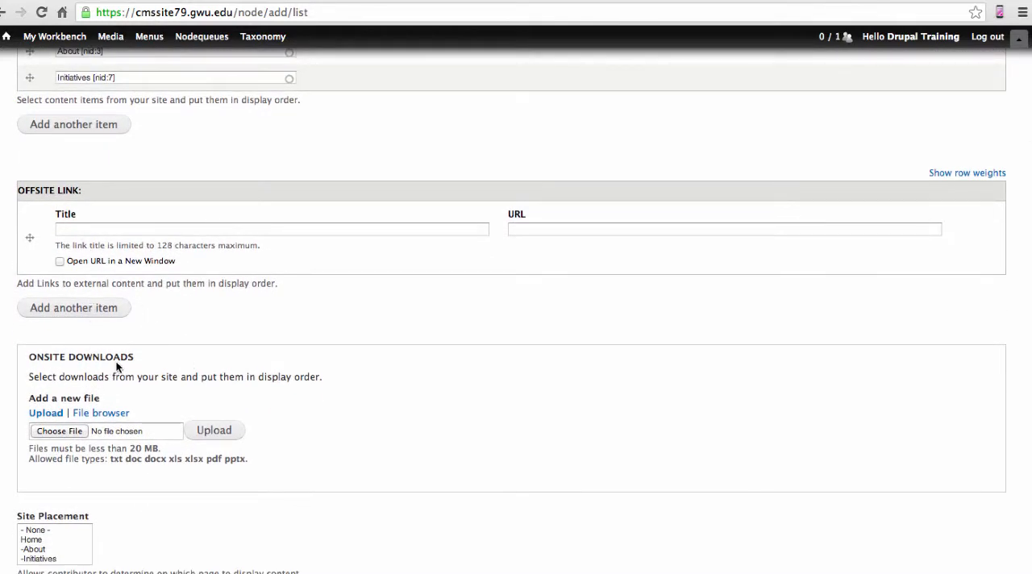
scroll(319, 349, "down", 7)
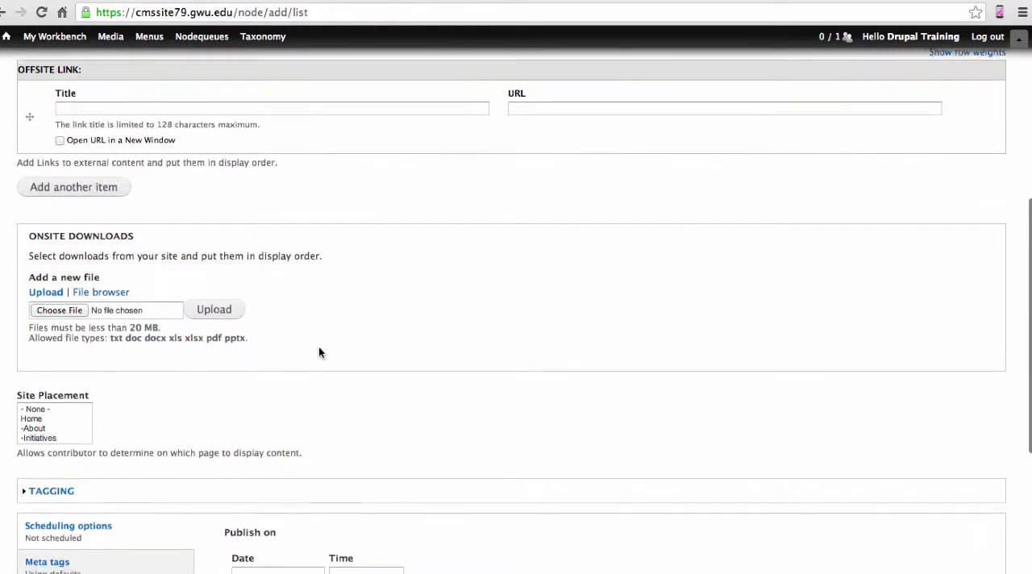
scroll(318, 351, "down", 1)
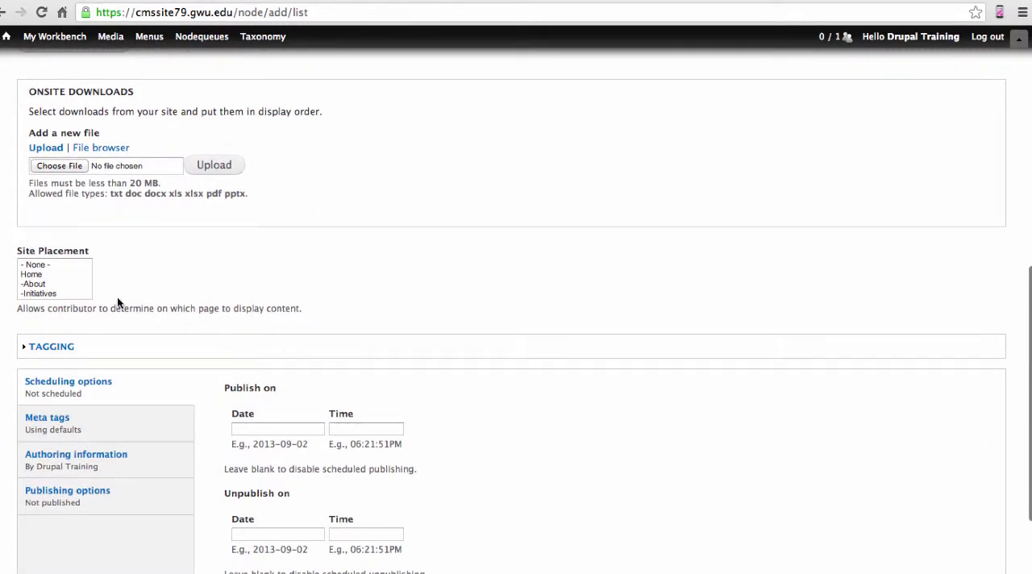
left_click(39, 275)
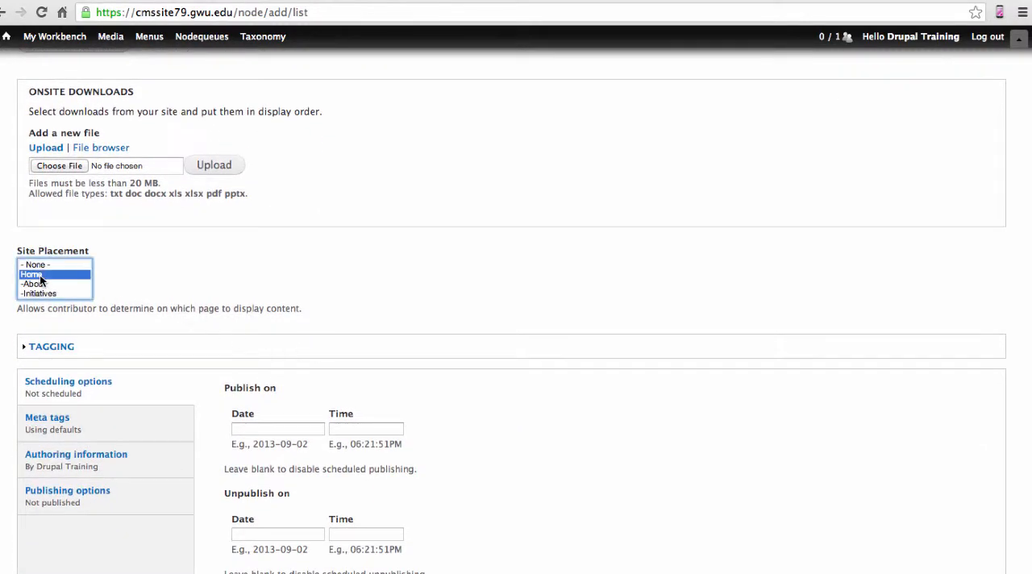
left_click(132, 279)
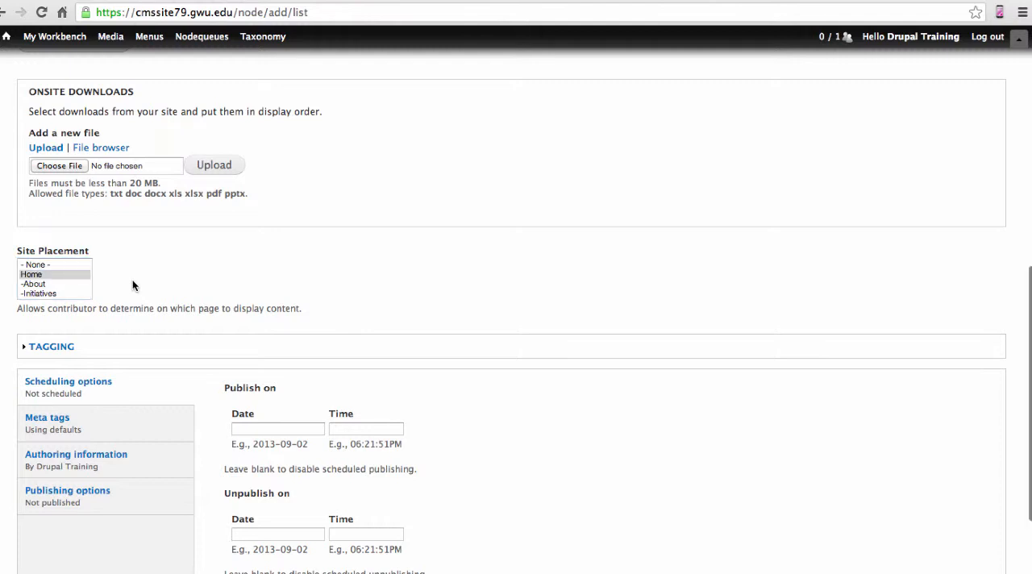
Set the moderation state to Published in the publishing options and save the content set
scroll(132, 285, "down", 3)
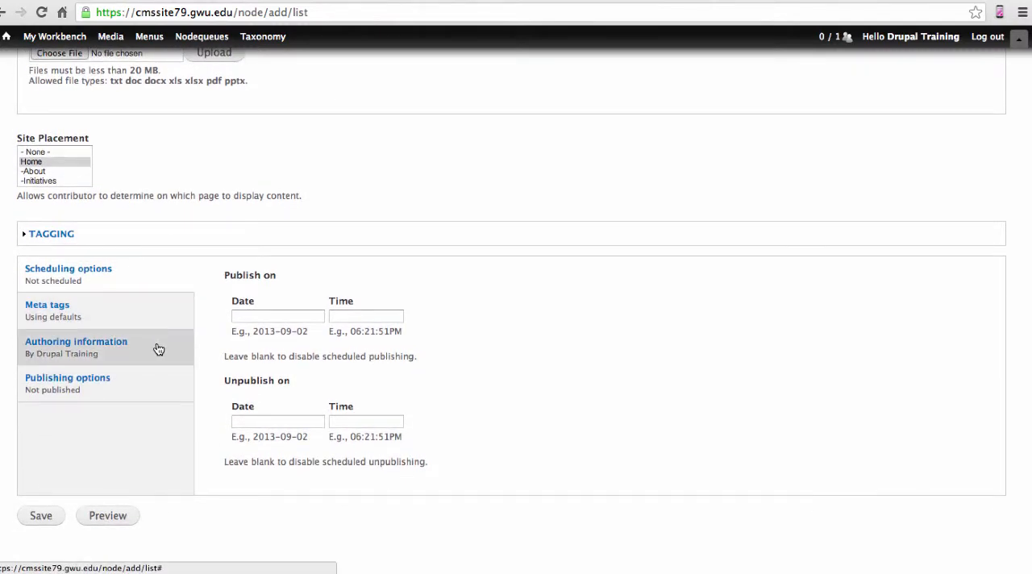
left_click(167, 397)
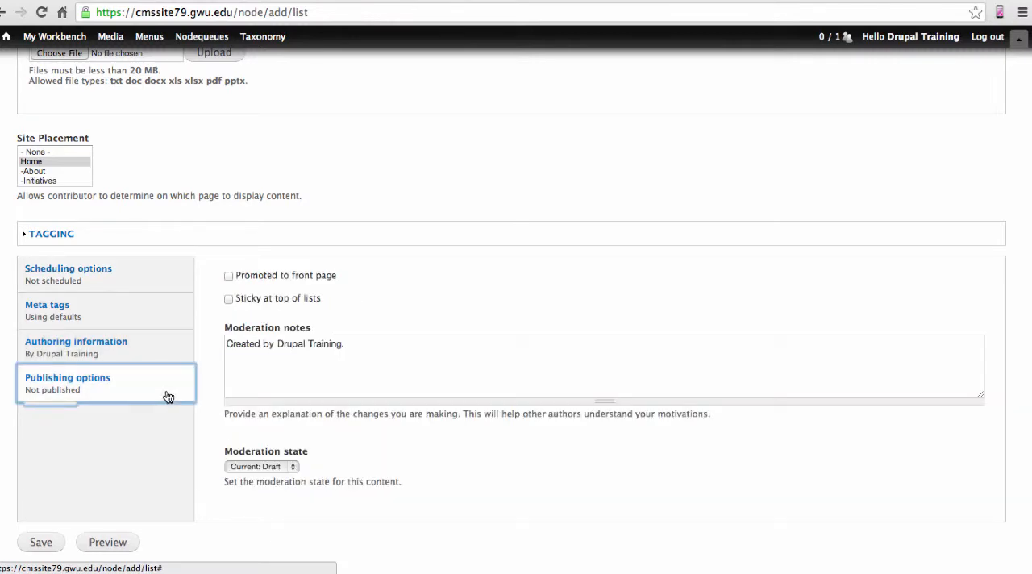
left_click(295, 469)
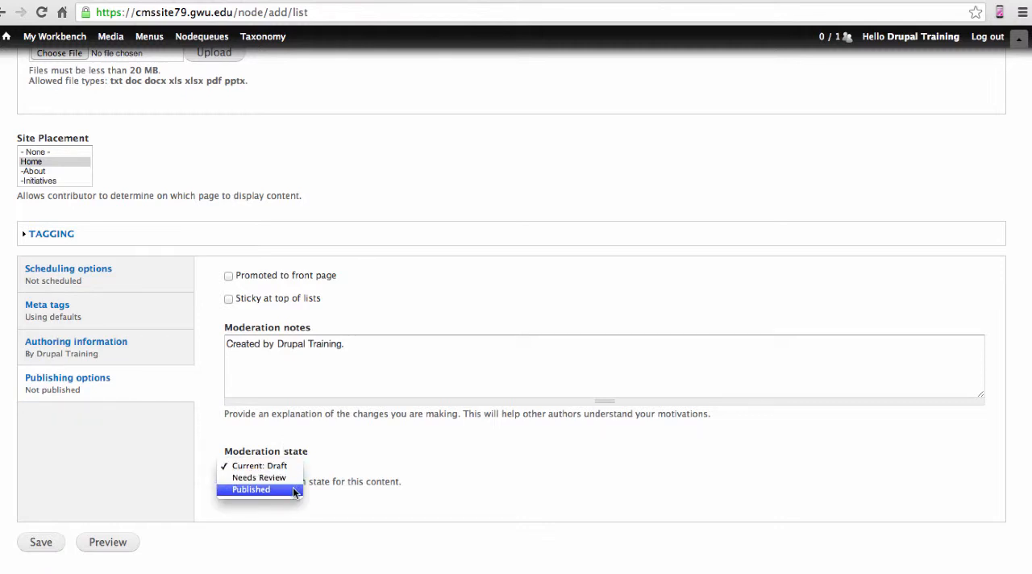
left_click(295, 490)
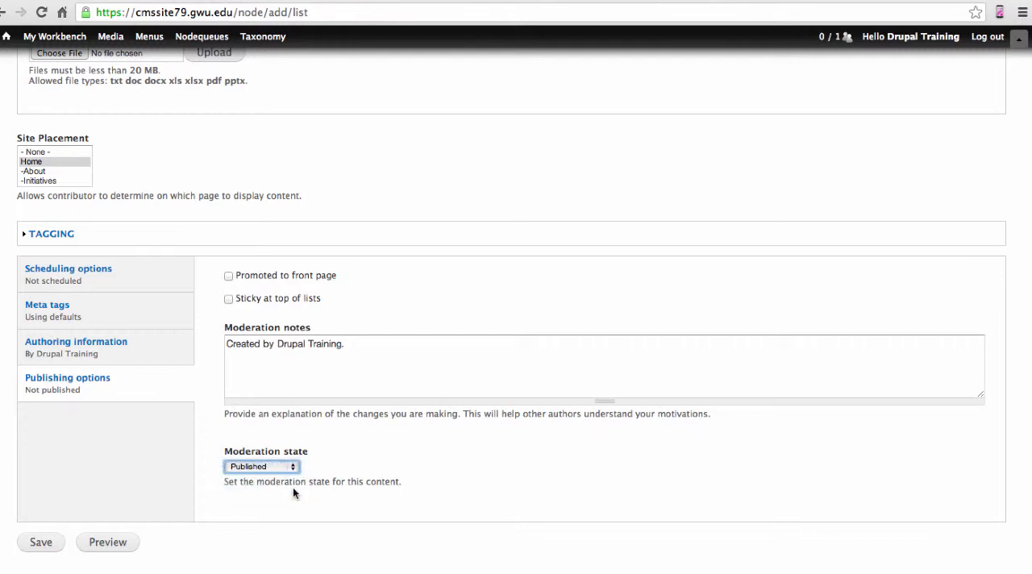
left_click(41, 543)
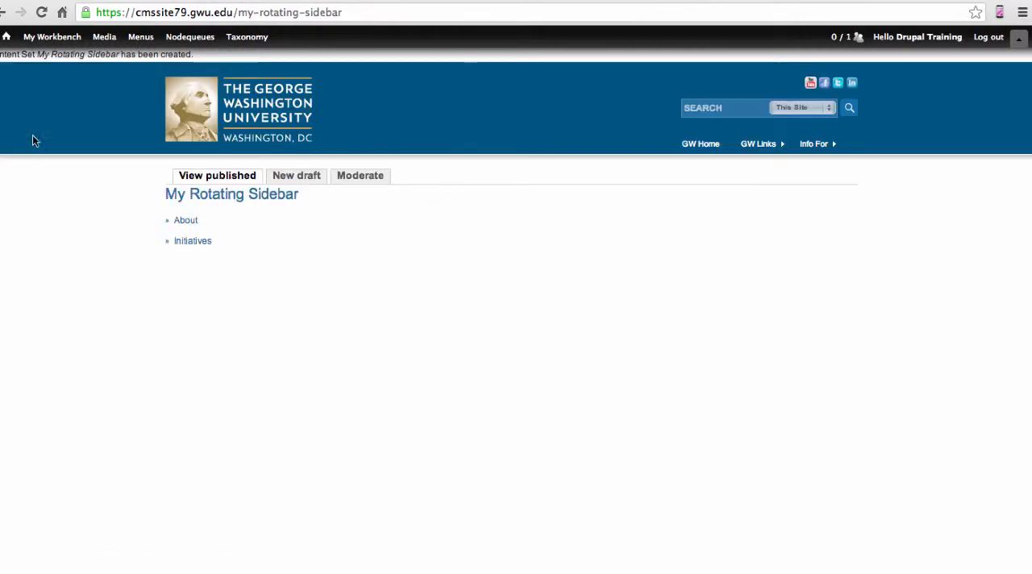
Return to the site's home page and look over its columns and content sections
left_click(7, 39)
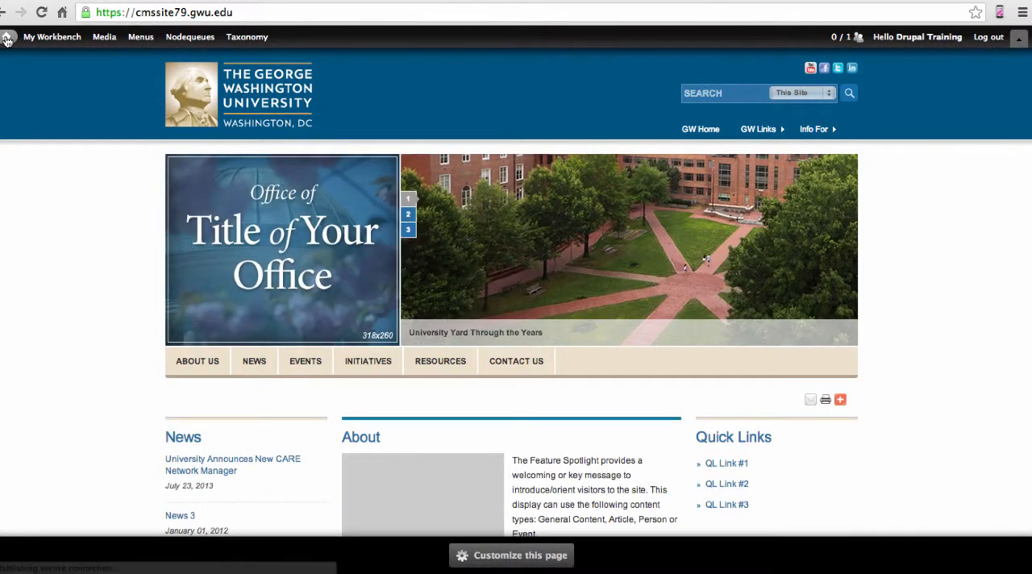
scroll(66, 202, "down", 5)
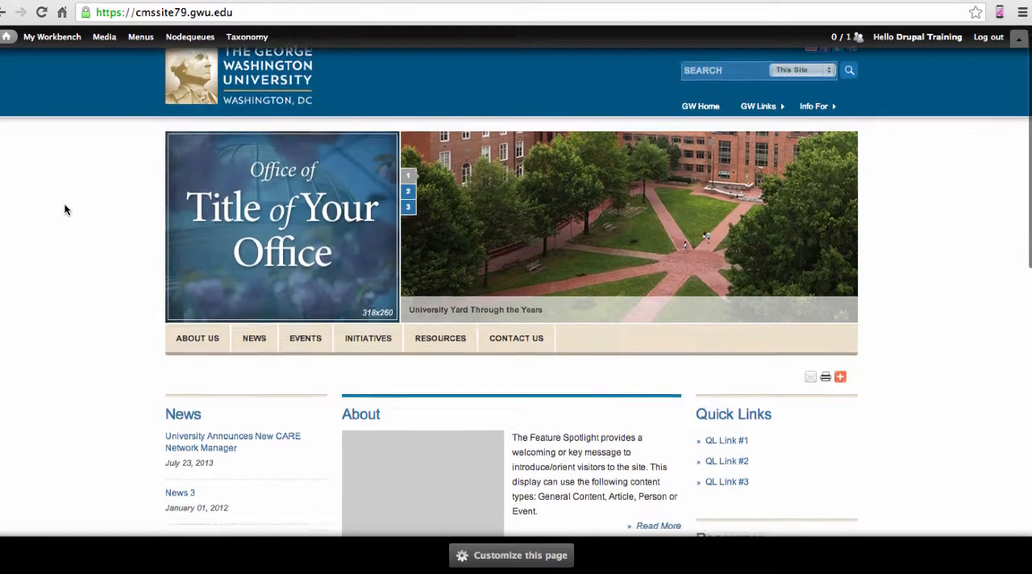
scroll(66, 210, "down", 3)
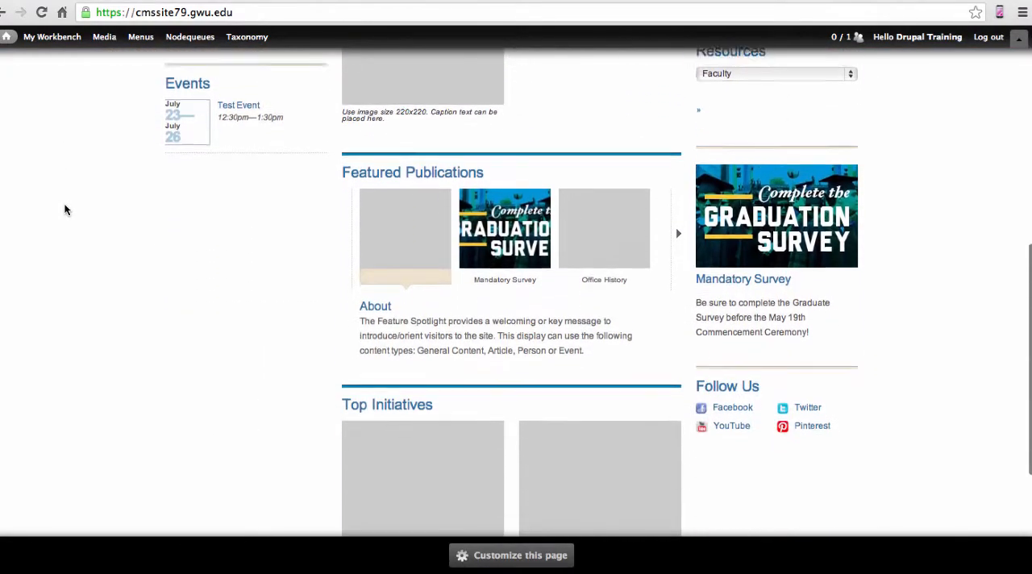
scroll(66, 209, "up", 4)
scroll(66, 209, "up", 3)
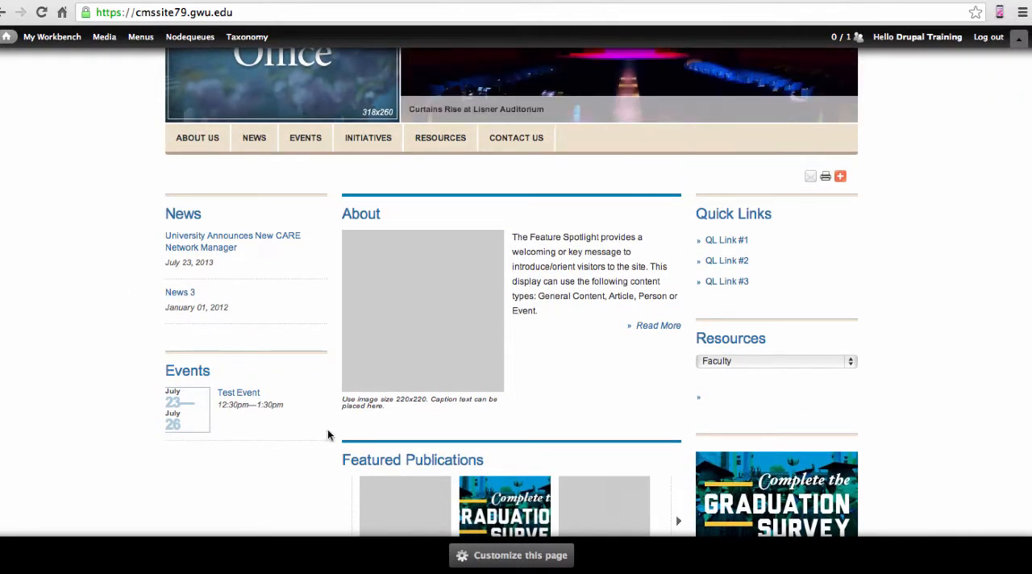
Customize the home page and add the GW Content Set - Rotating Sidebar Home Page site placement view to the Left side
left_click(481, 555)
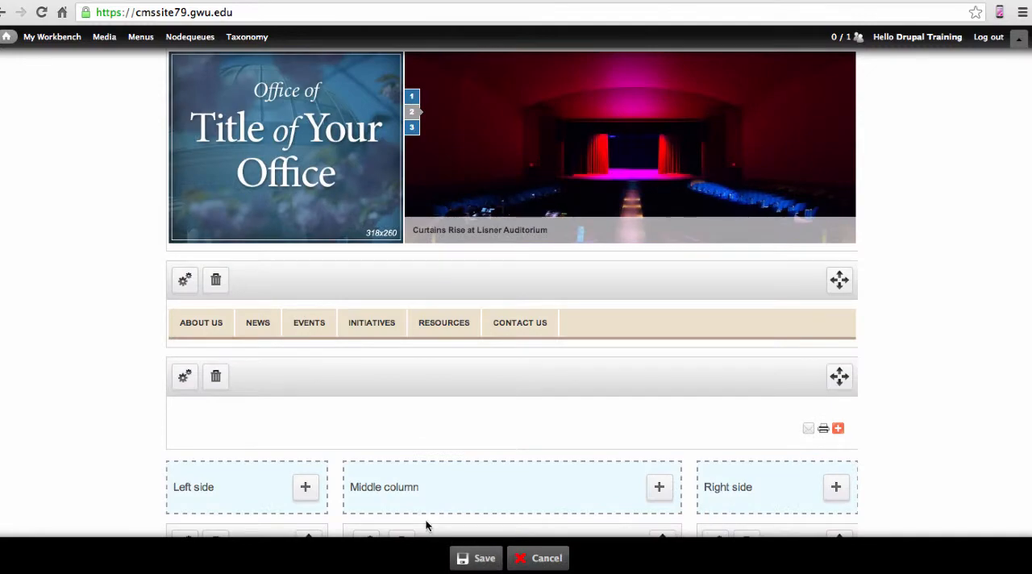
scroll(133, 403, "down", 5)
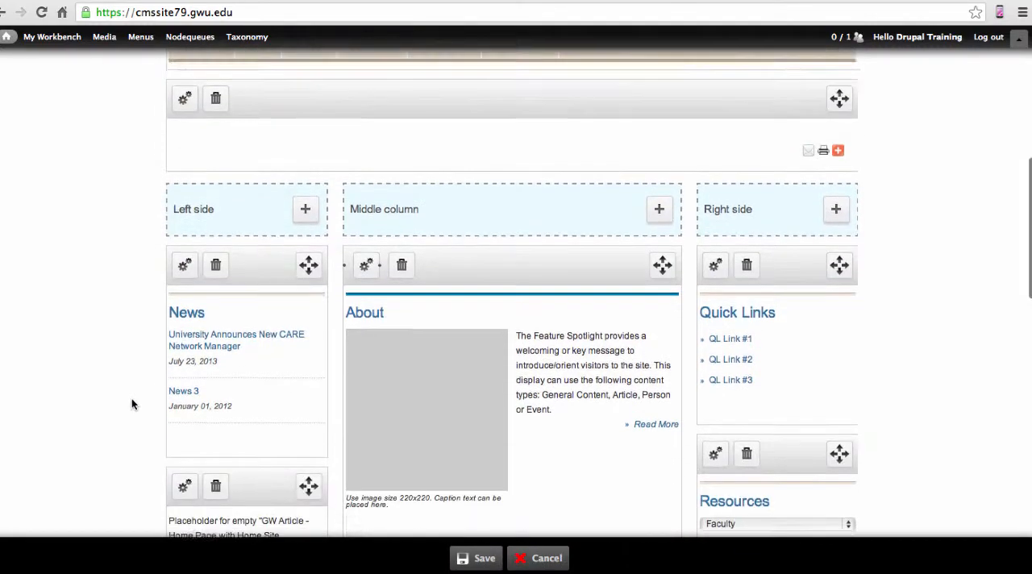
scroll(133, 403, "down", 2)
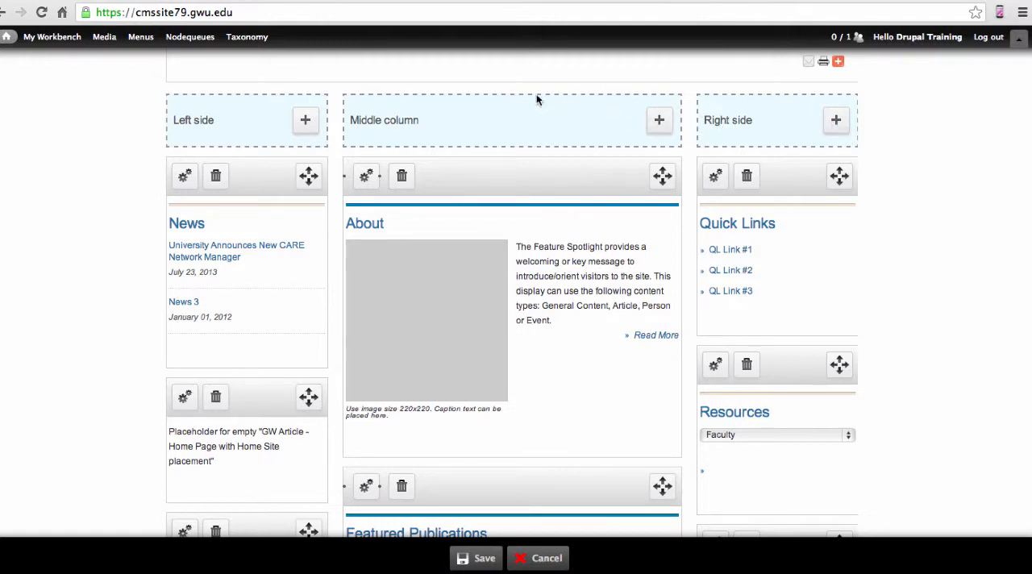
left_click(303, 122)
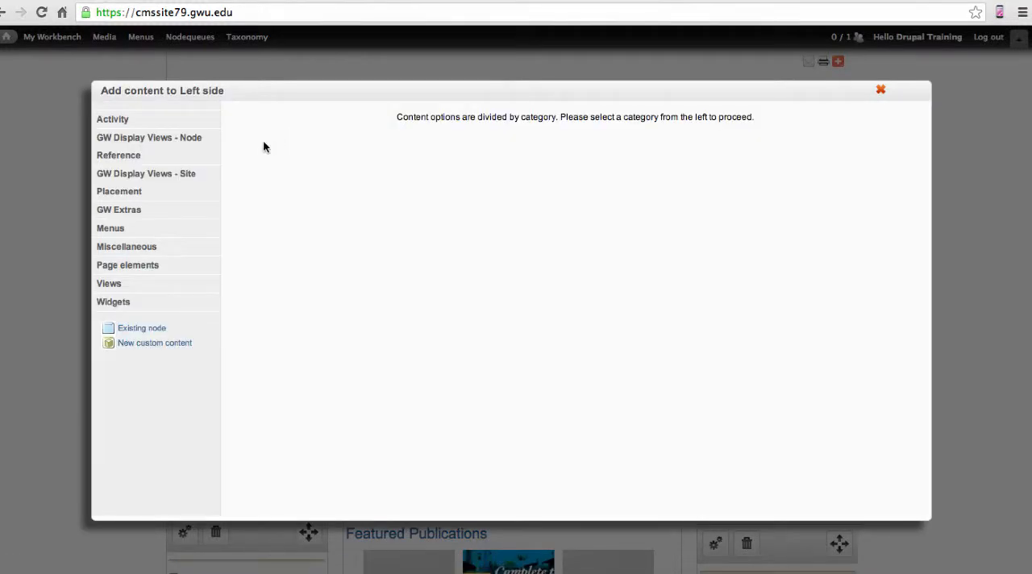
left_click(178, 179)
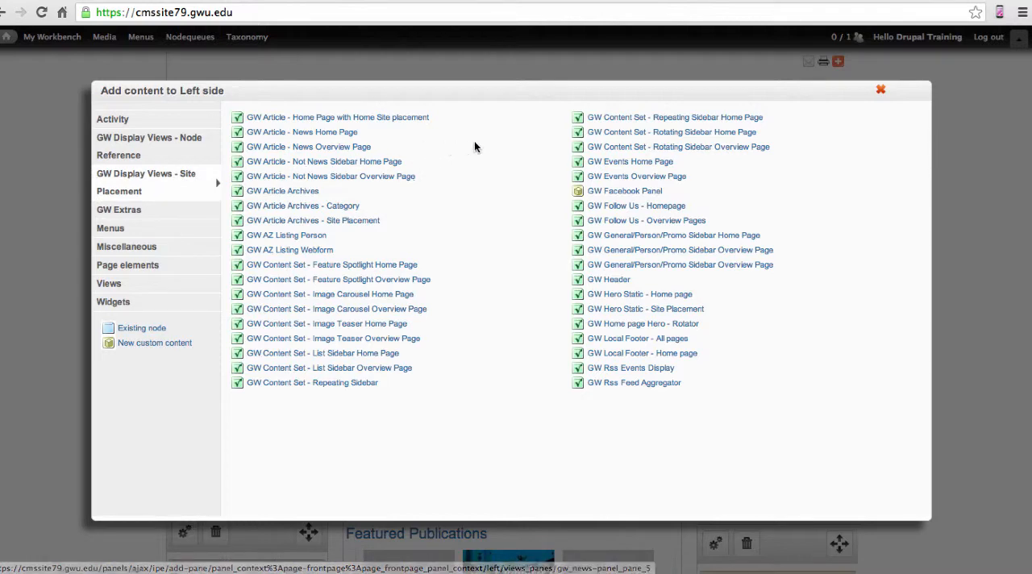
left_click(703, 134)
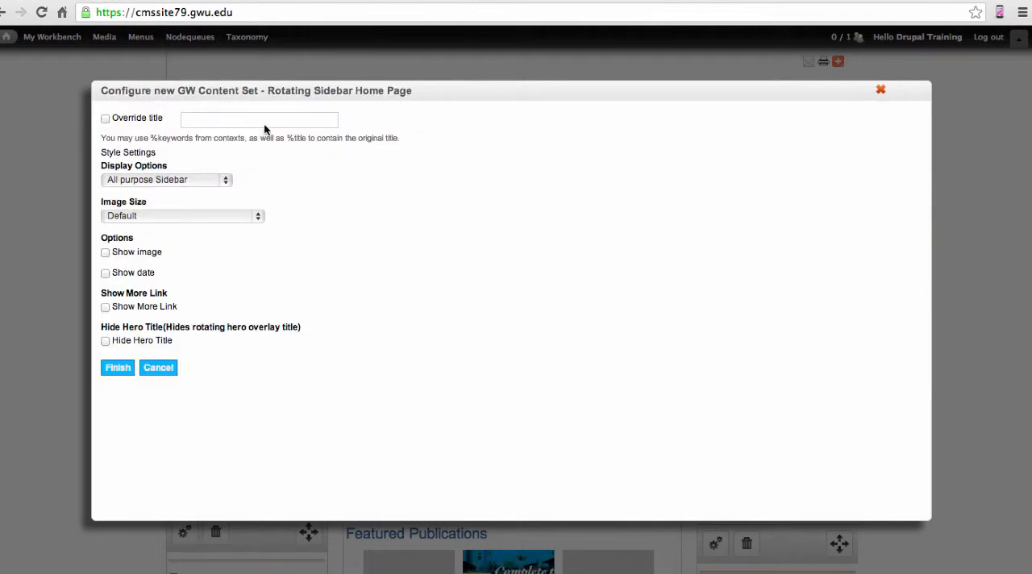
Override the new pane's title with My Rotating Sidebar, keep the All purpose Sidebar display option, and finish the configuration
left_click(105, 119)
left_click(226, 120)
type("My Rotating Sidebar")
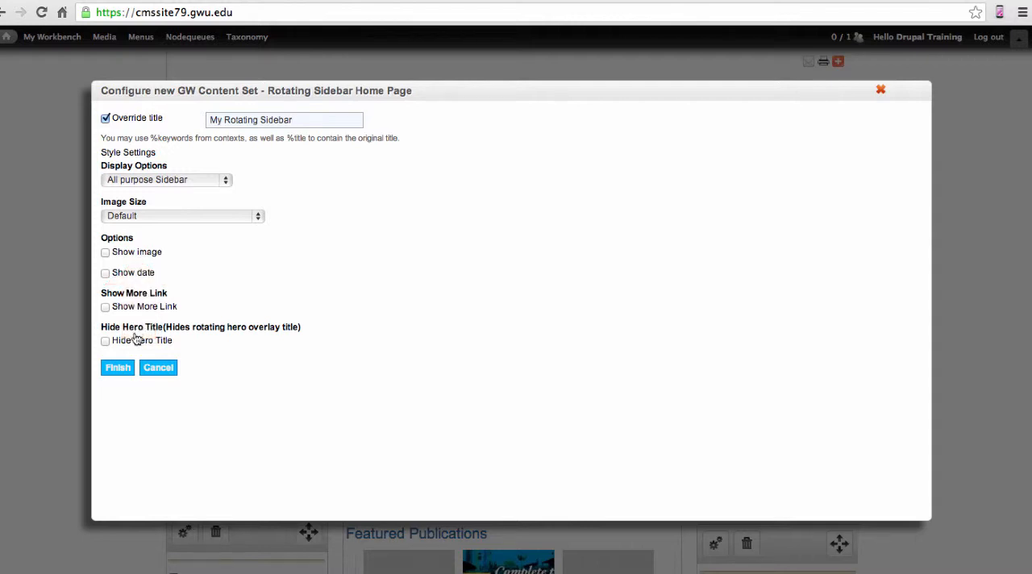
left_click(117, 369)
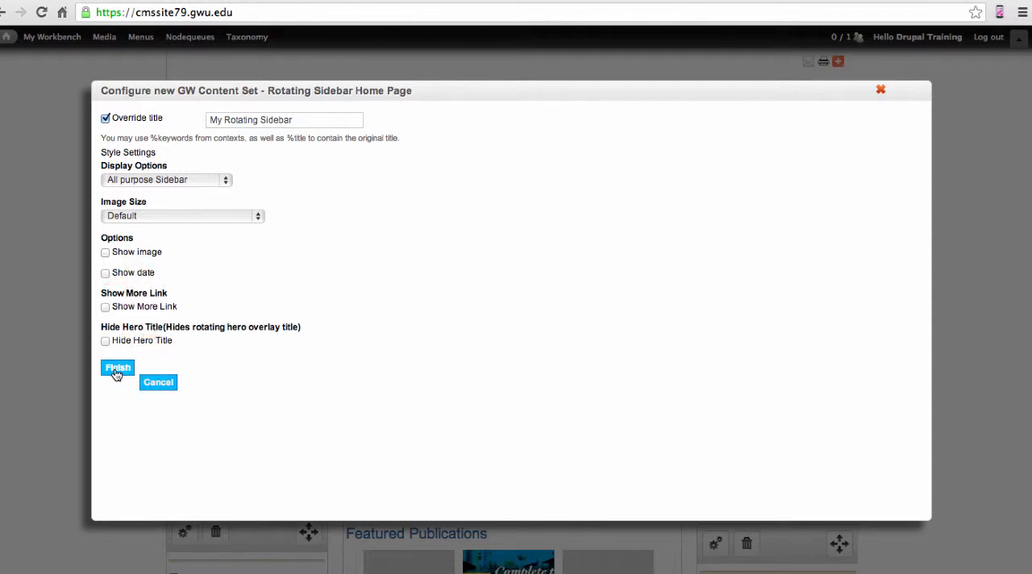
Move the News and Events panes above My Rotating Sidebar in the left column and save the page layout
scroll(117, 375, "down", 2)
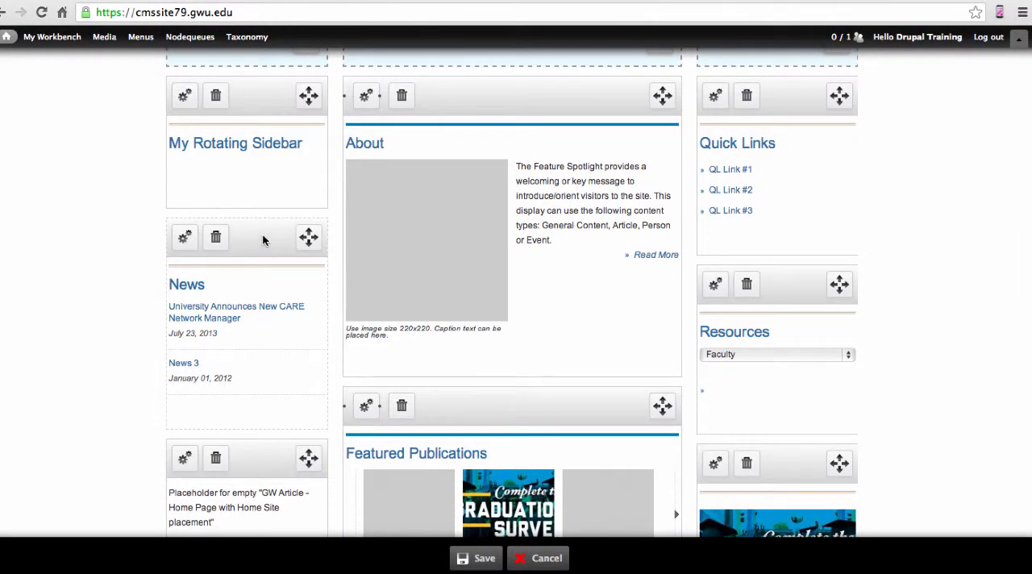
left_click_drag(260, 236, 266, 113)
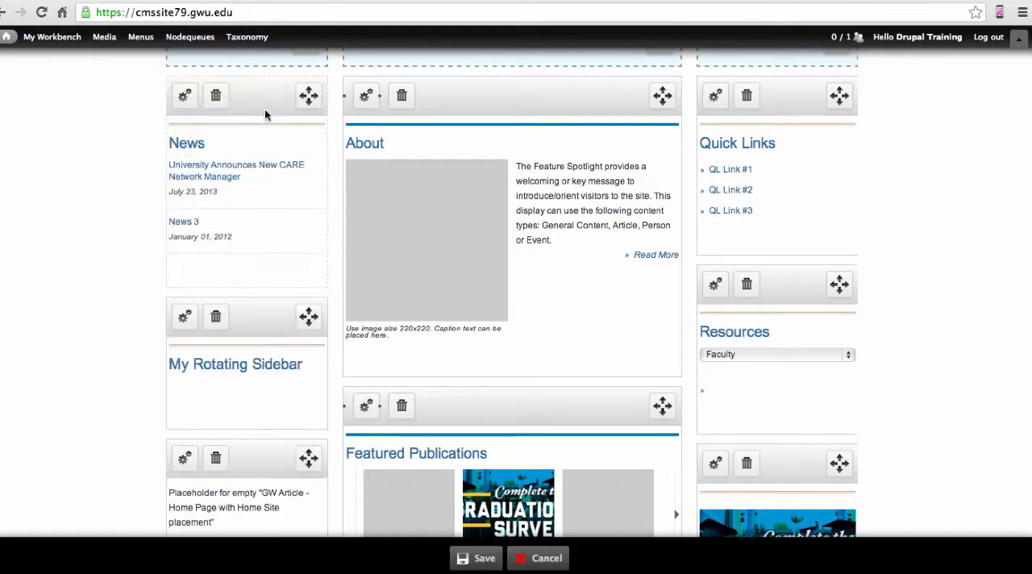
scroll(124, 292, "down", 5)
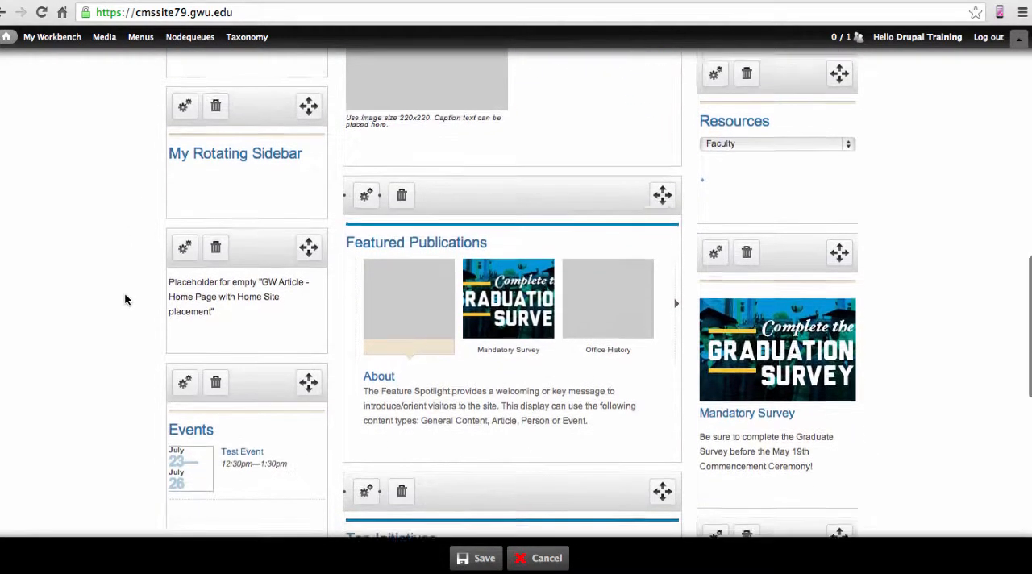
left_click_drag(254, 358, 259, 93)
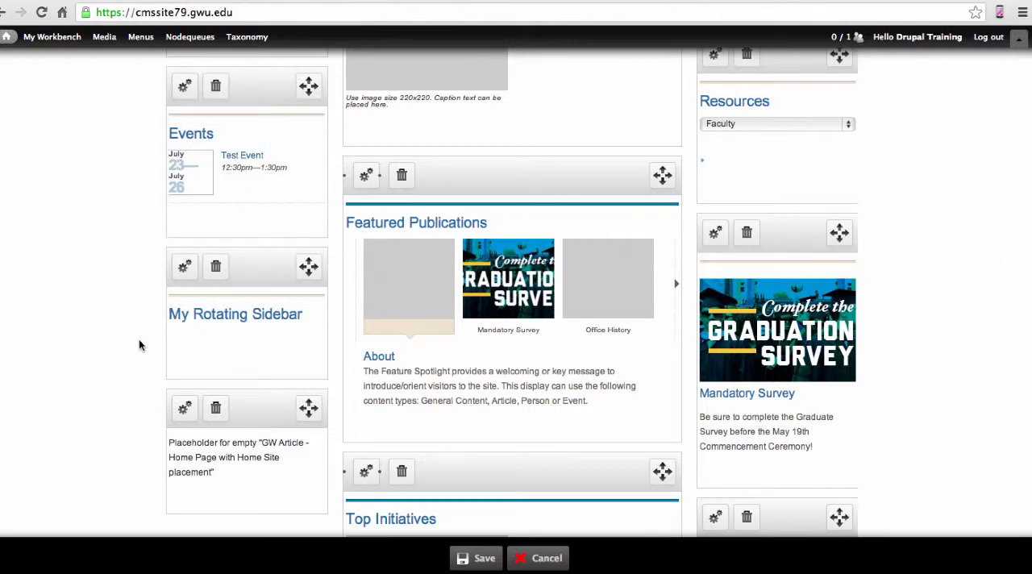
left_click(480, 559)
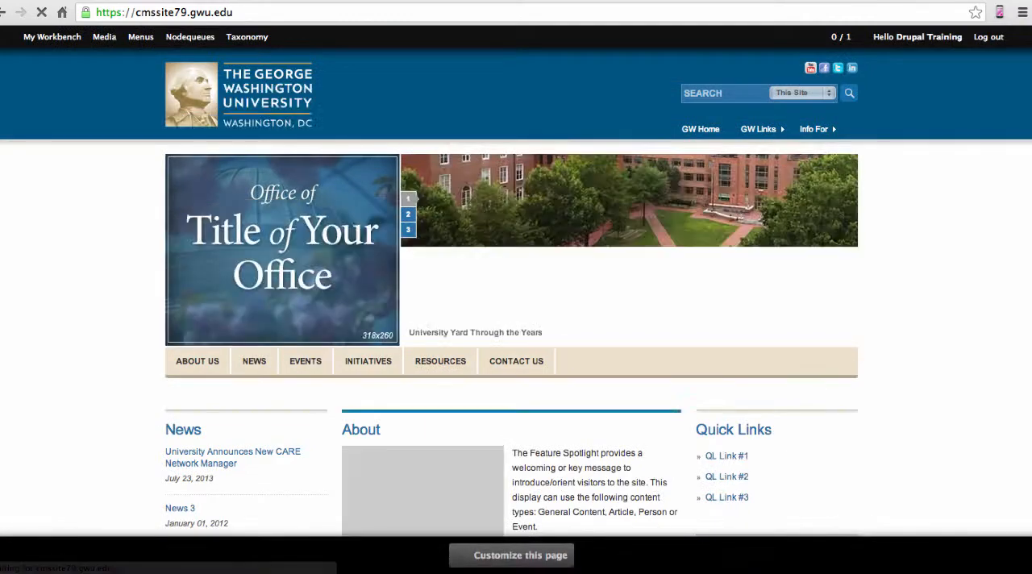
scroll(105, 411, "down", 5)
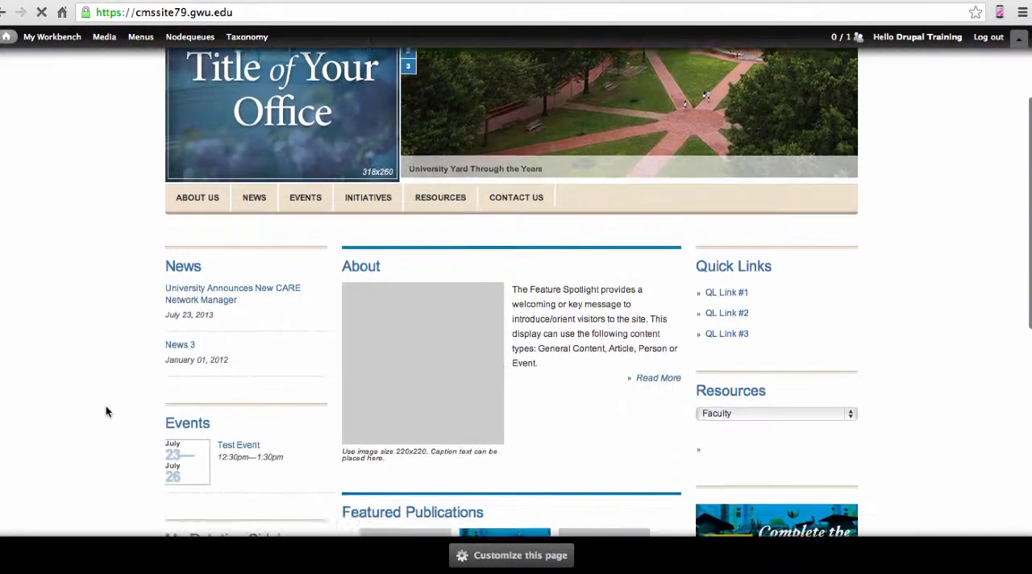
scroll(106, 411, "down", 1)
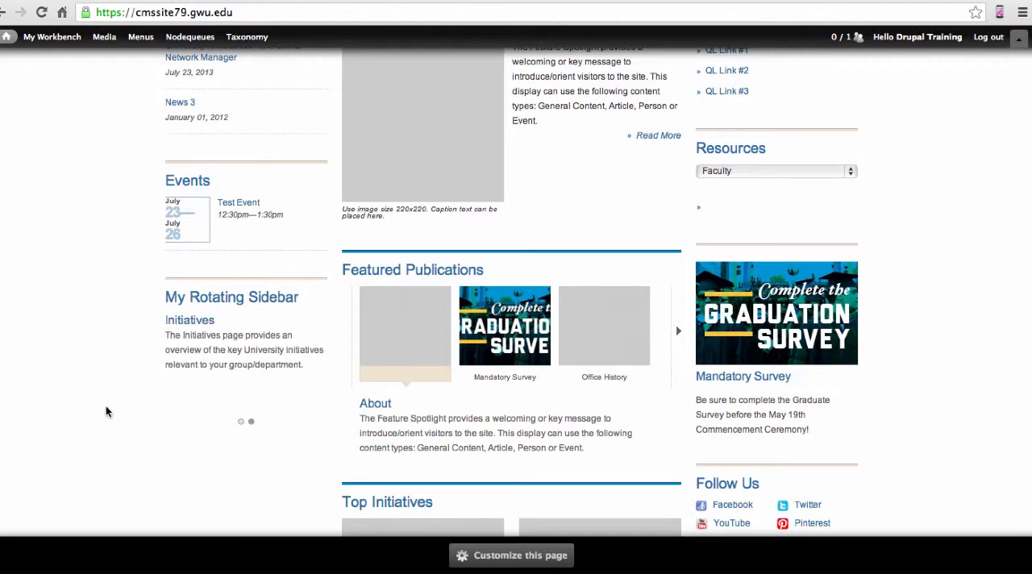
Go to the Office History page under About Us and open a new draft of it for editing
scroll(106, 412, "up", 8)
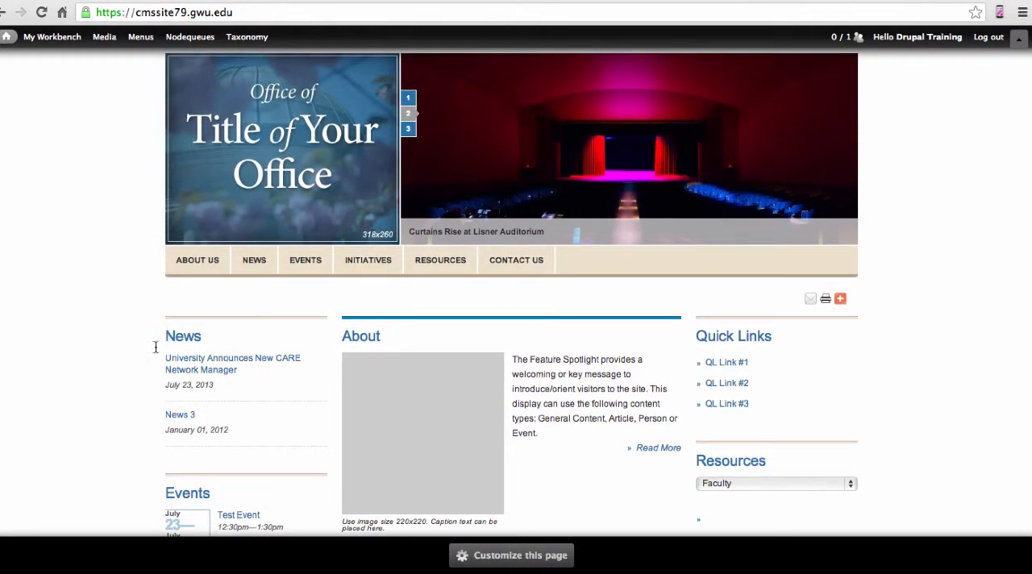
mouse_move(197, 264)
left_click(202, 298)
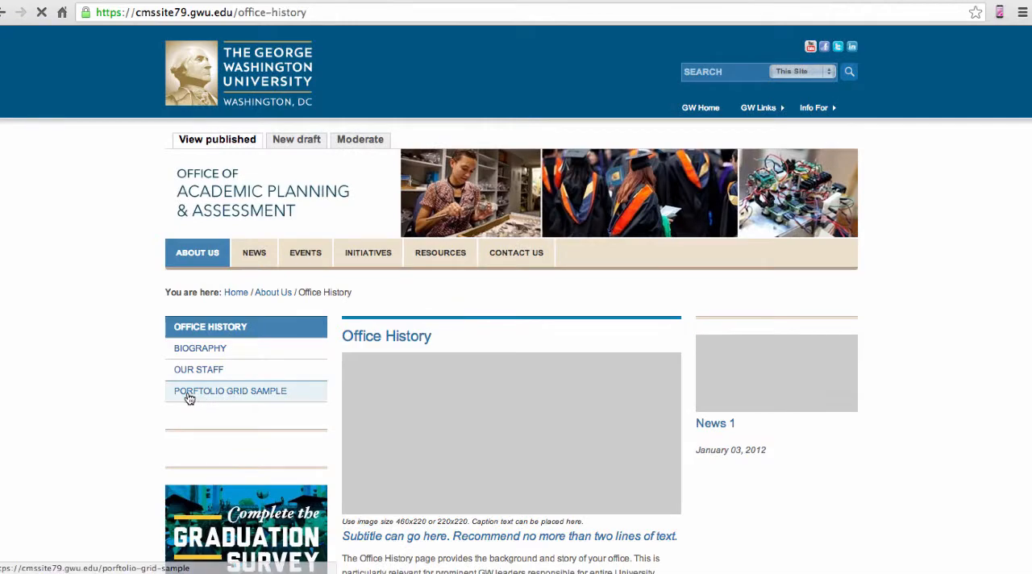
scroll(118, 377, "down", 4)
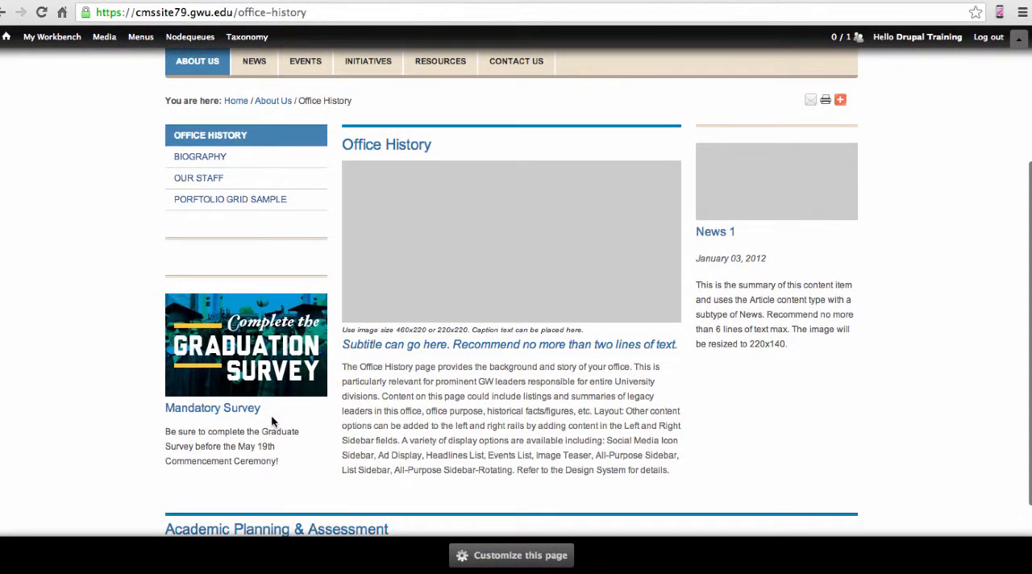
scroll(422, 448, "up", 3)
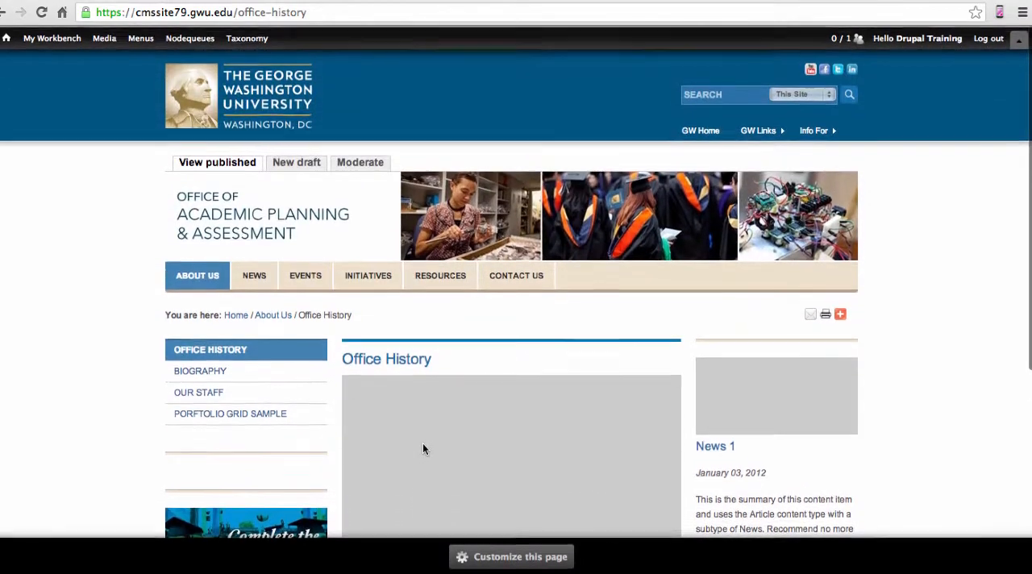
left_click(307, 164)
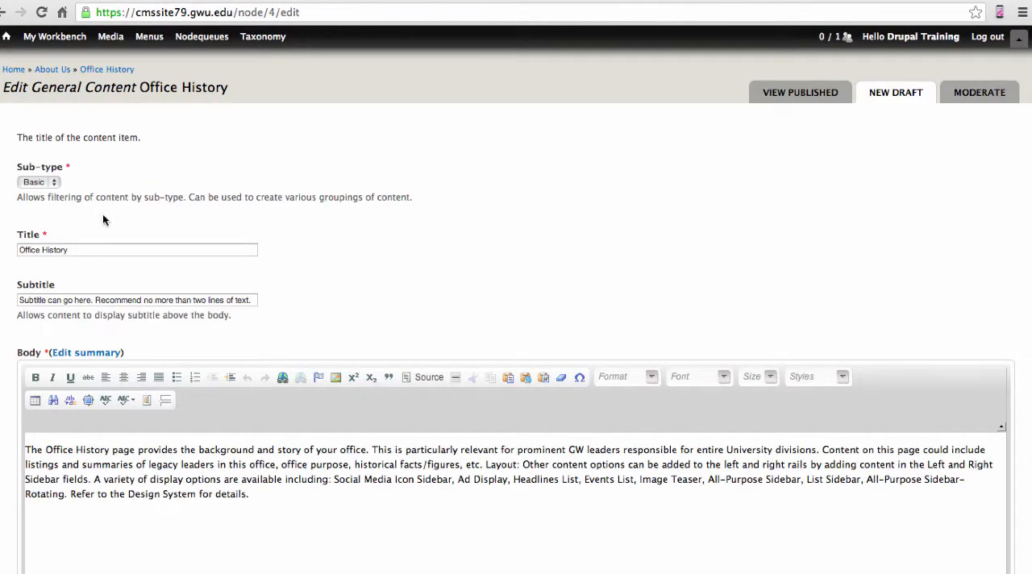
Add the My Rotating Sidebar content set as the second Right Sidebar Content item of the Office History page
scroll(9, 244, "down", 2)
scroll(9, 244, "down", 10)
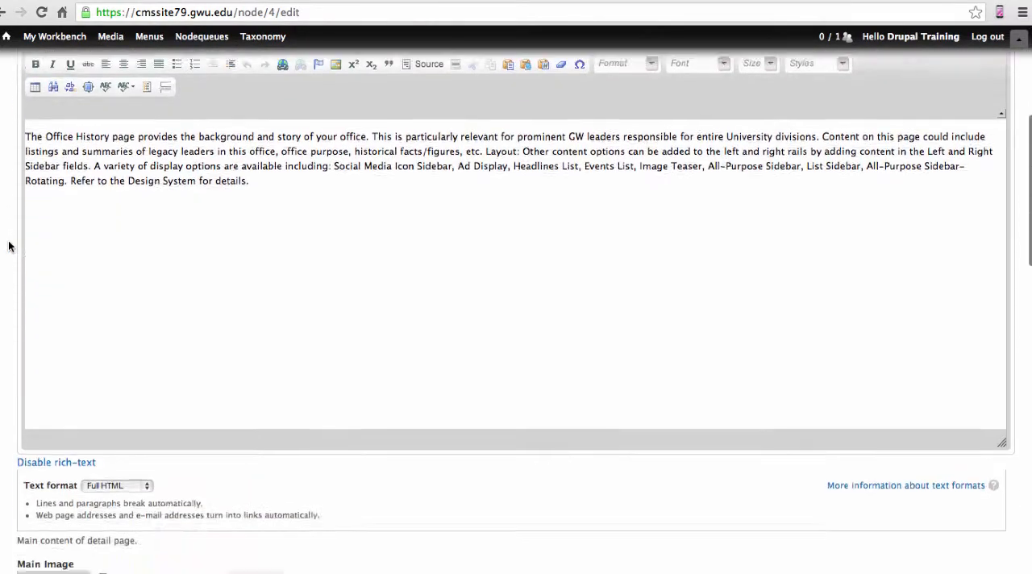
scroll(9, 245, "down", 9)
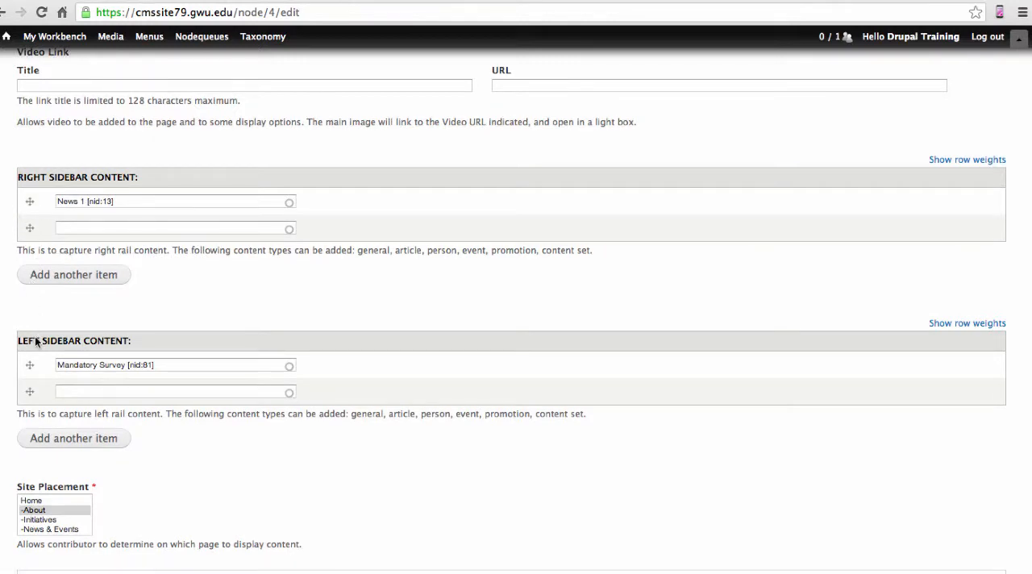
left_click(85, 222)
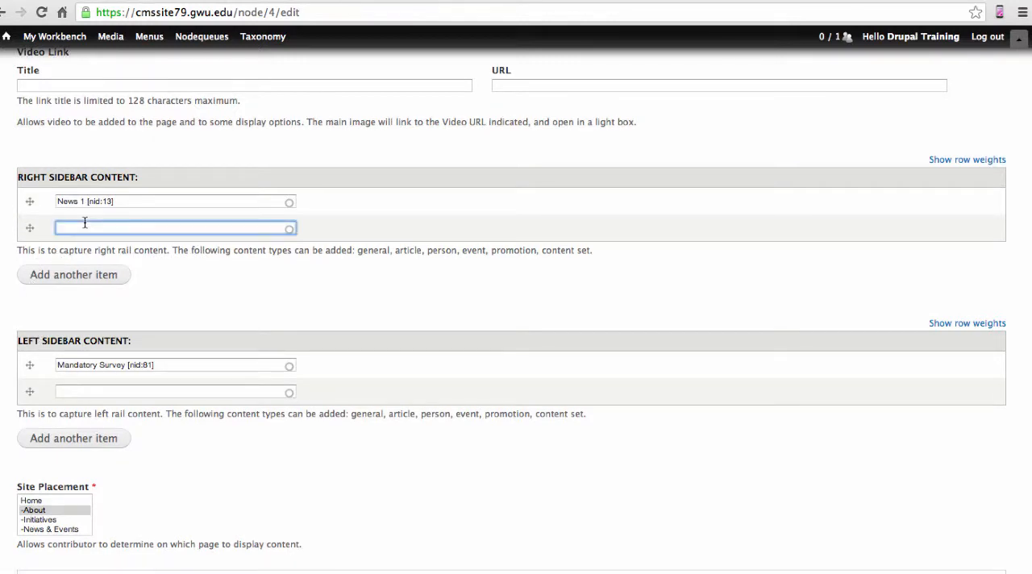
type("My Ro")
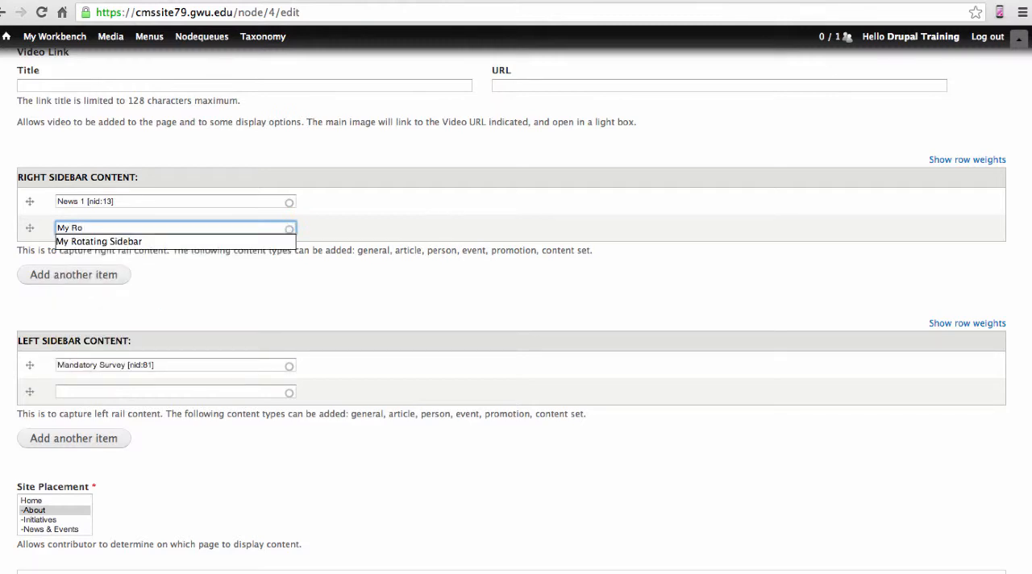
left_click(79, 242)
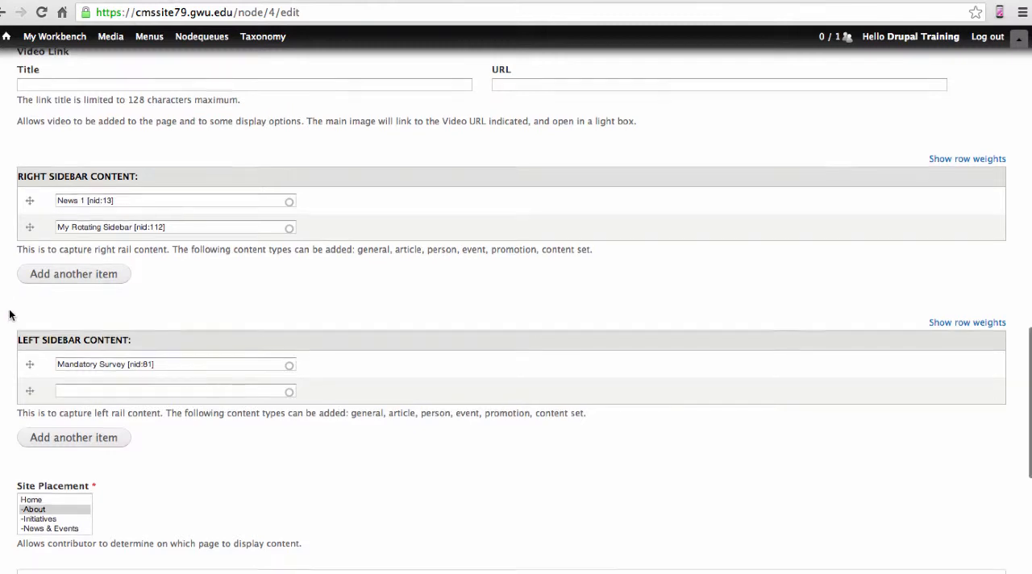
Set the Office History page's moderation state to Published in the publishing options and save the page
scroll(10, 315, "down", 4)
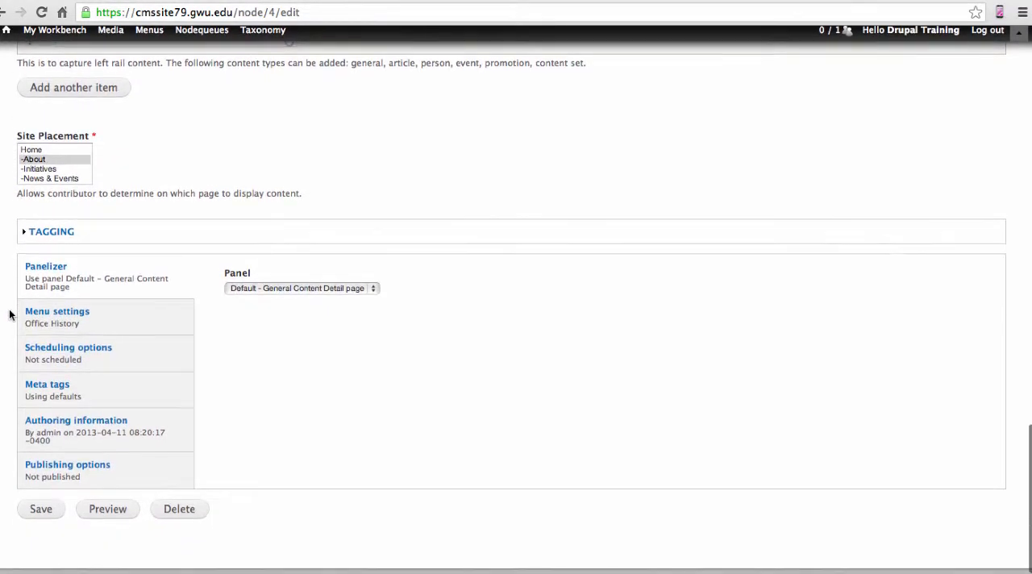
left_click(113, 472)
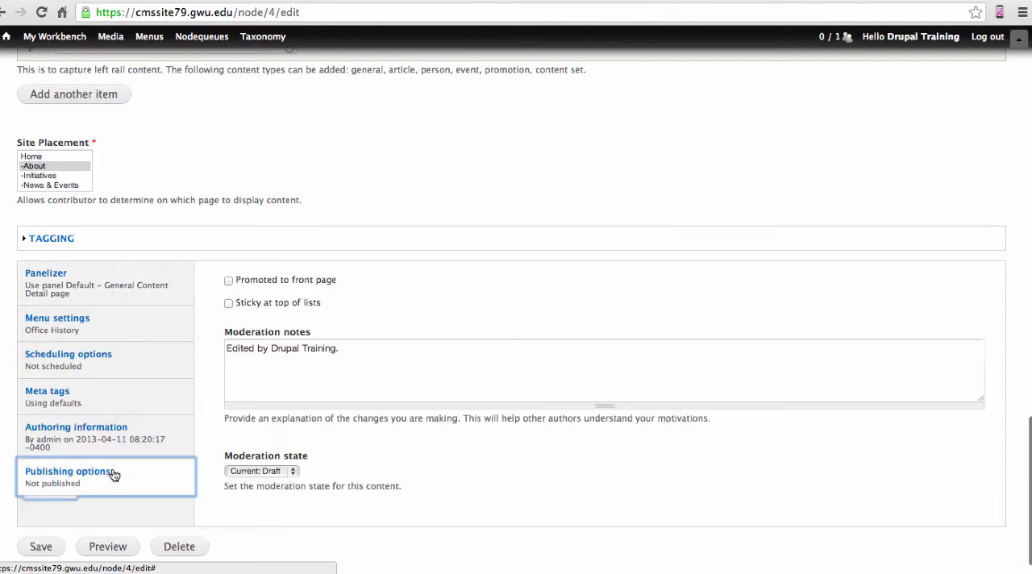
left_click(291, 472)
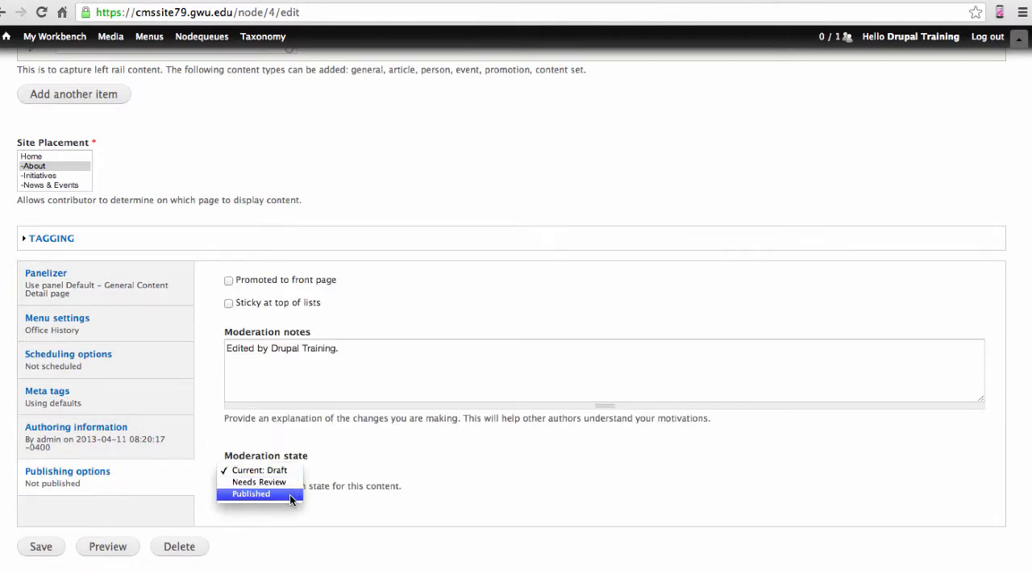
left_click(290, 496)
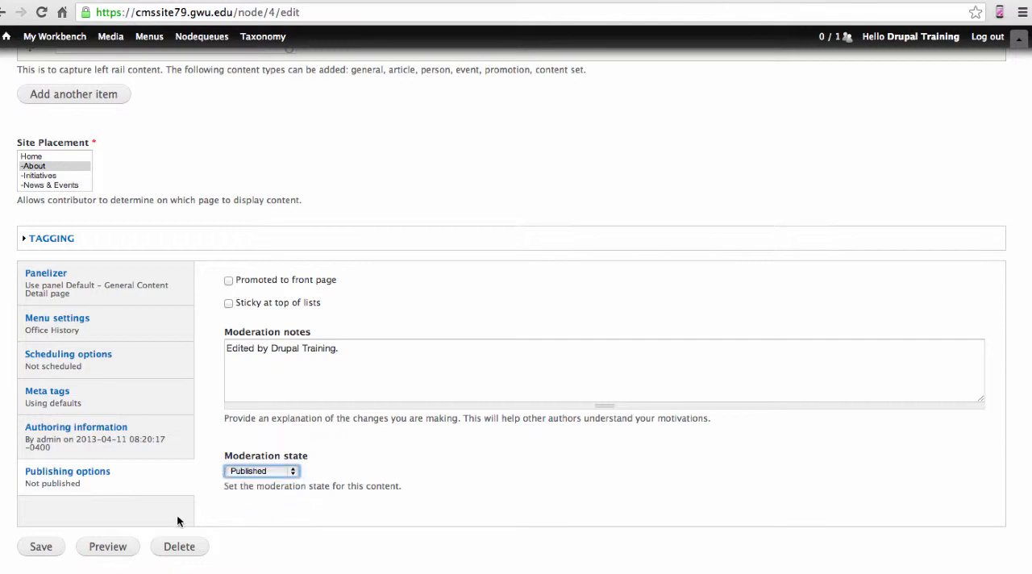
left_click(41, 546)
scroll(41, 547, "down", 1)
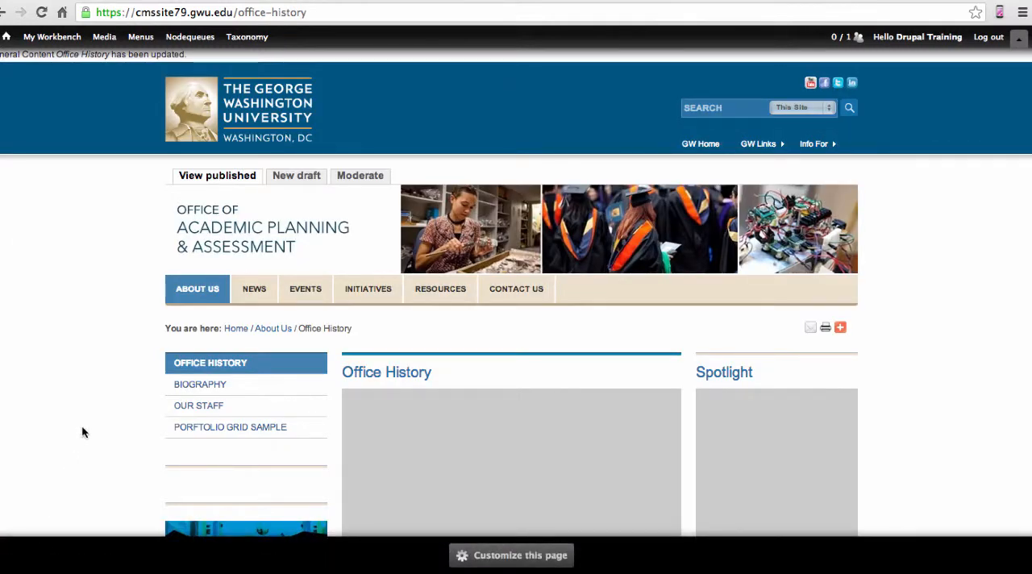
scroll(112, 391, "down", 4)
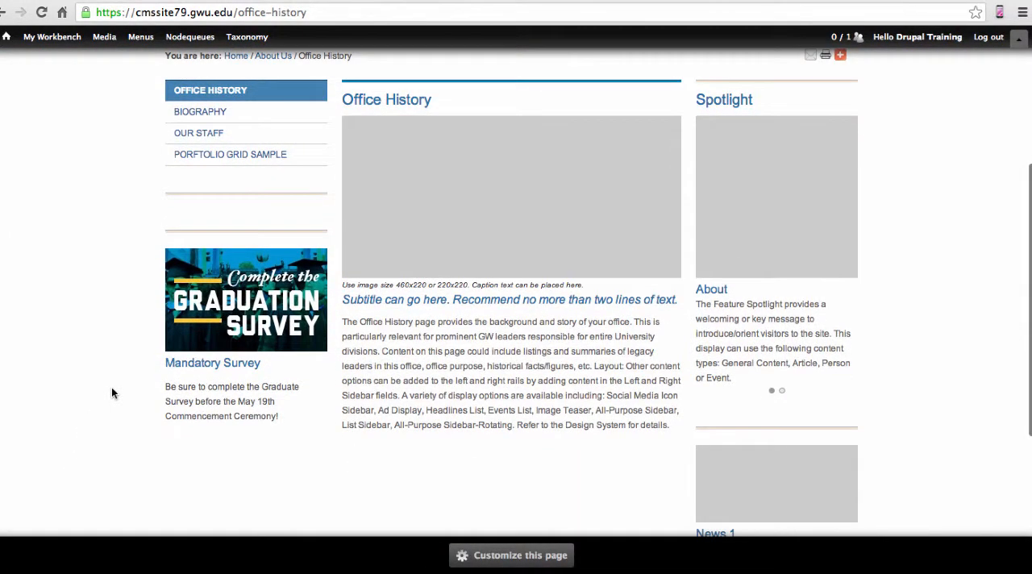